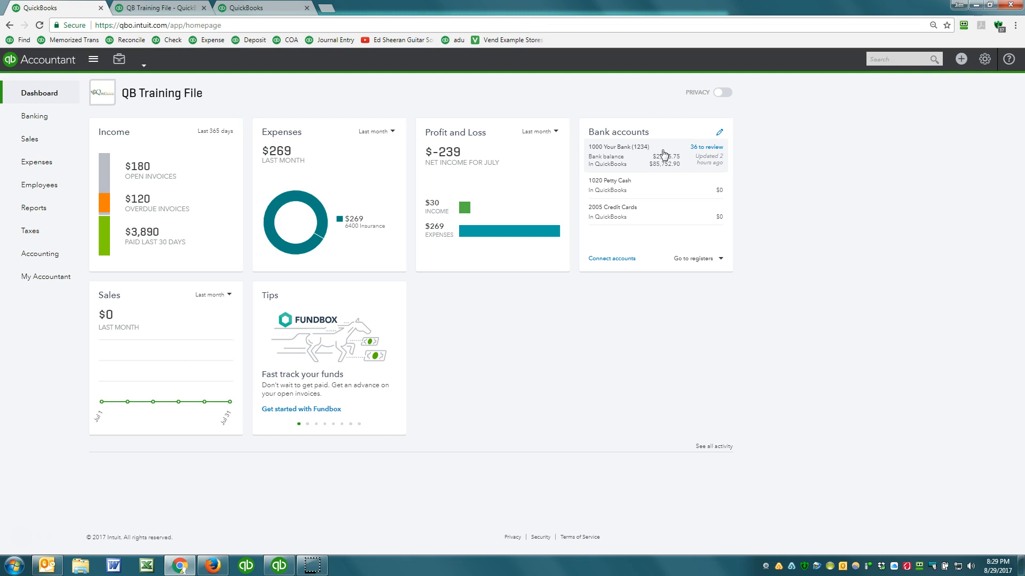
Open the Banking page and look over the bank transactions waiting for review.
left_click(29, 119)
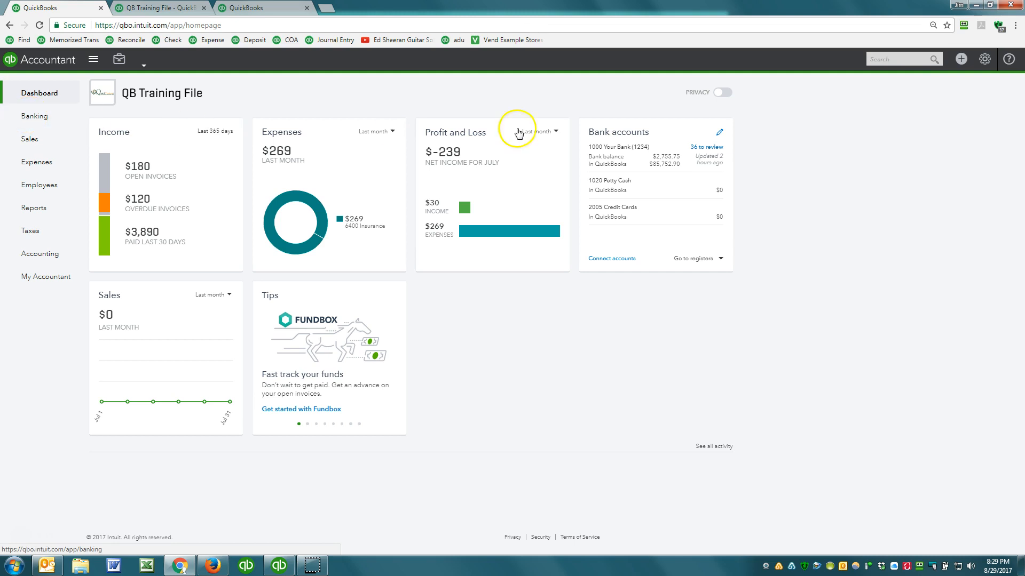
left_click(36, 117)
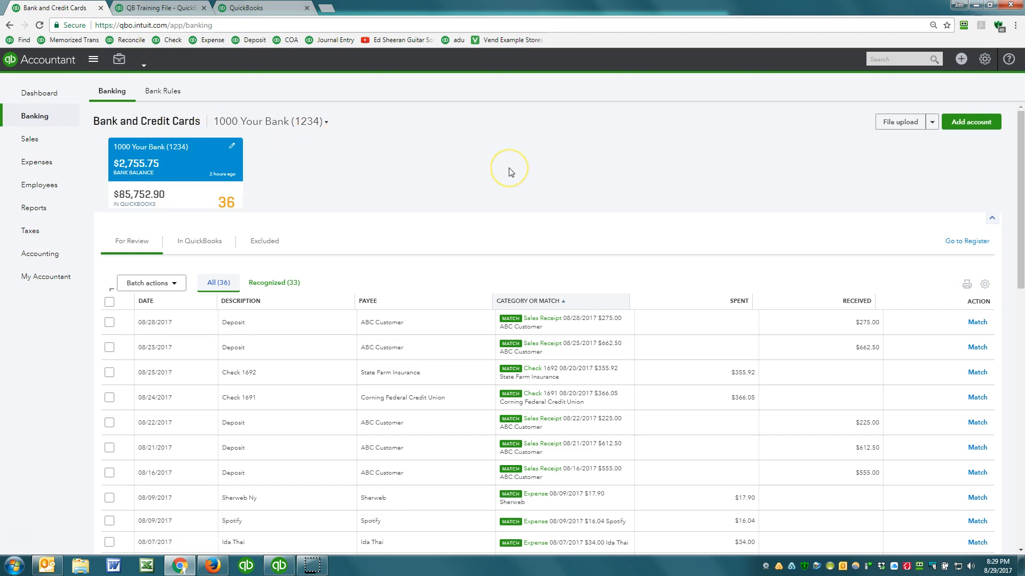
scroll(509, 172, "down", 3)
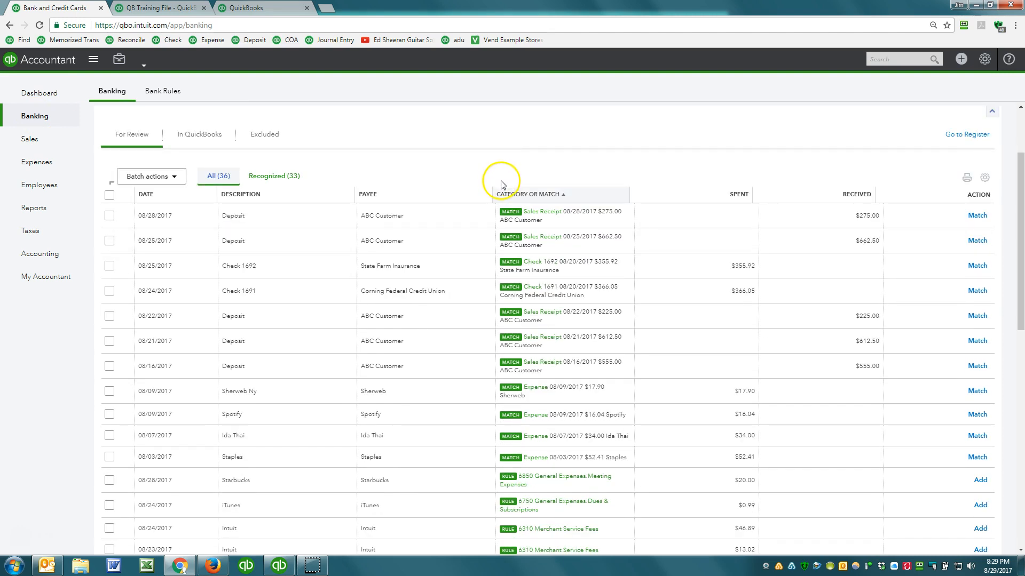
scroll(501, 180, "up", 2)
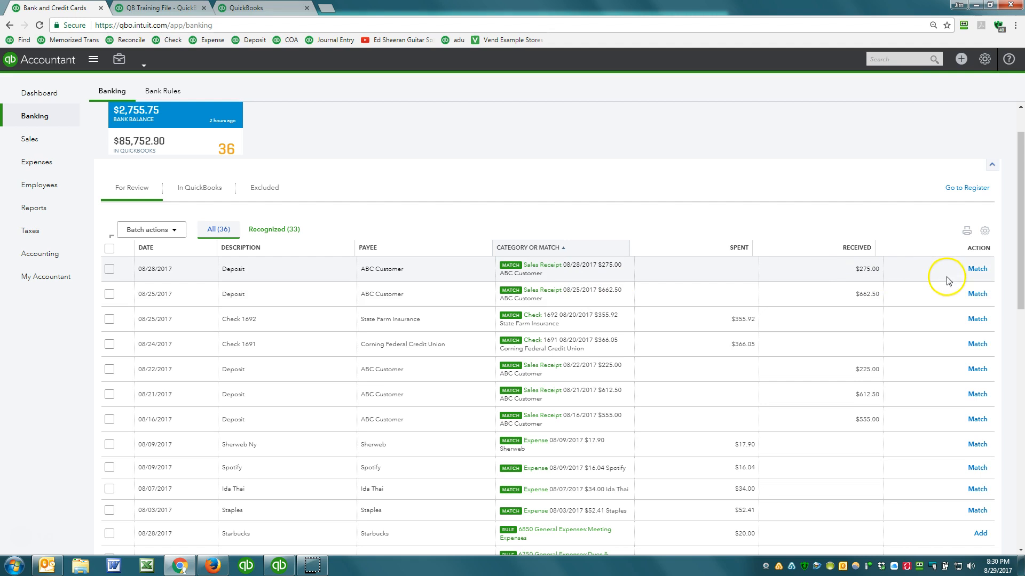
Match the $275.00 and $662.50 ABC Customer deposits and the $355.92 State Farm Insurance check to their recorded transactions.
left_click(975, 270)
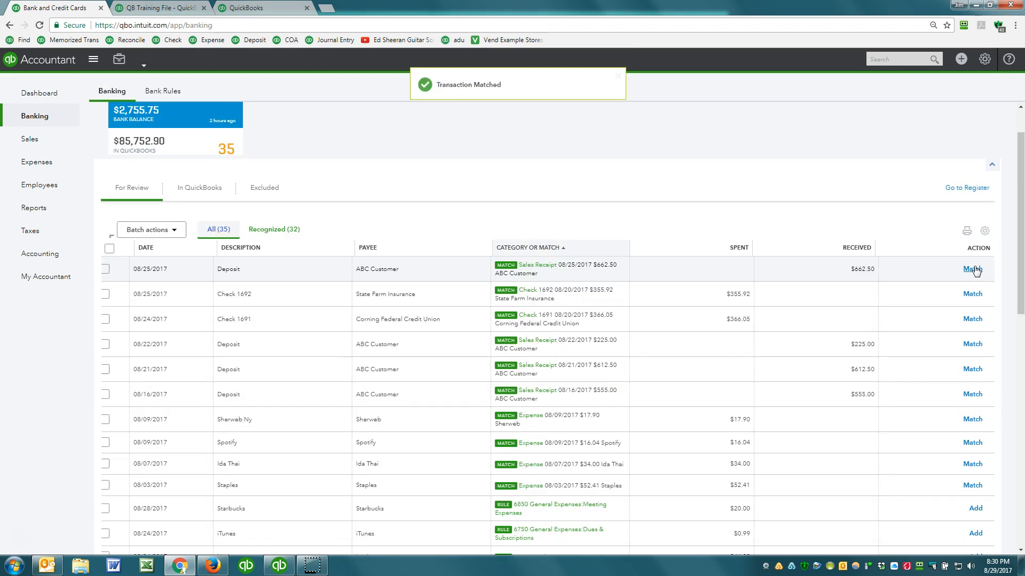
left_click(975, 270)
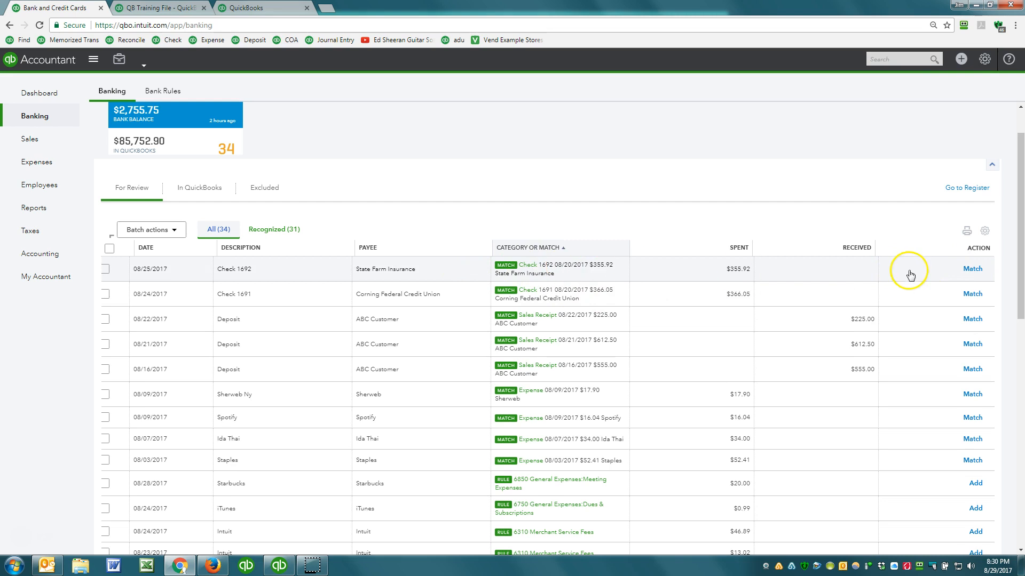
left_click(980, 272)
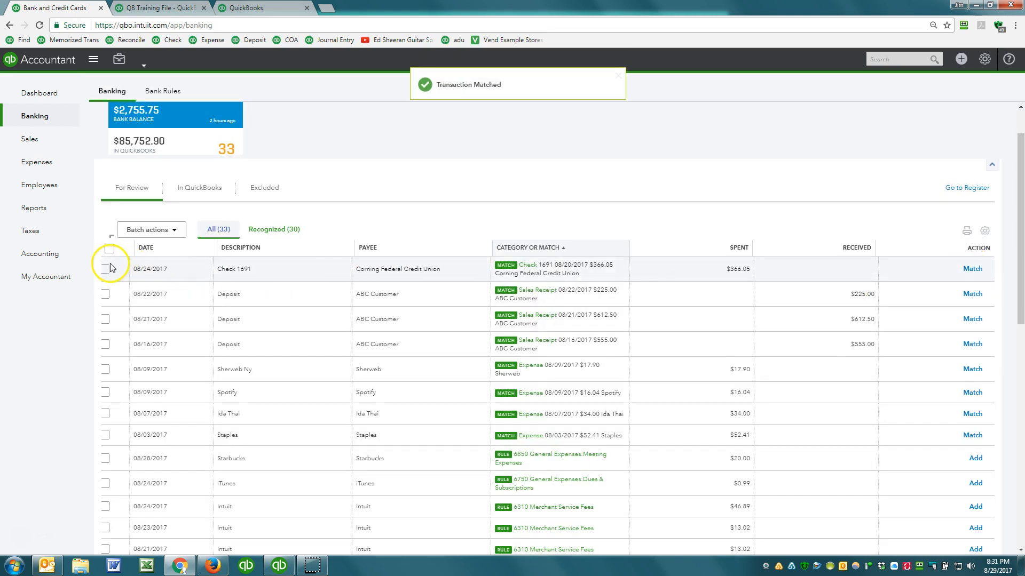
Batch-accept the seven matched transactions from Check 1691 through the 08/07/2017 Ida Thai expense, and match the $52.41 Staples expense.
left_click(106, 294)
left_click(106, 269)
left_click(106, 320)
left_click(105, 369)
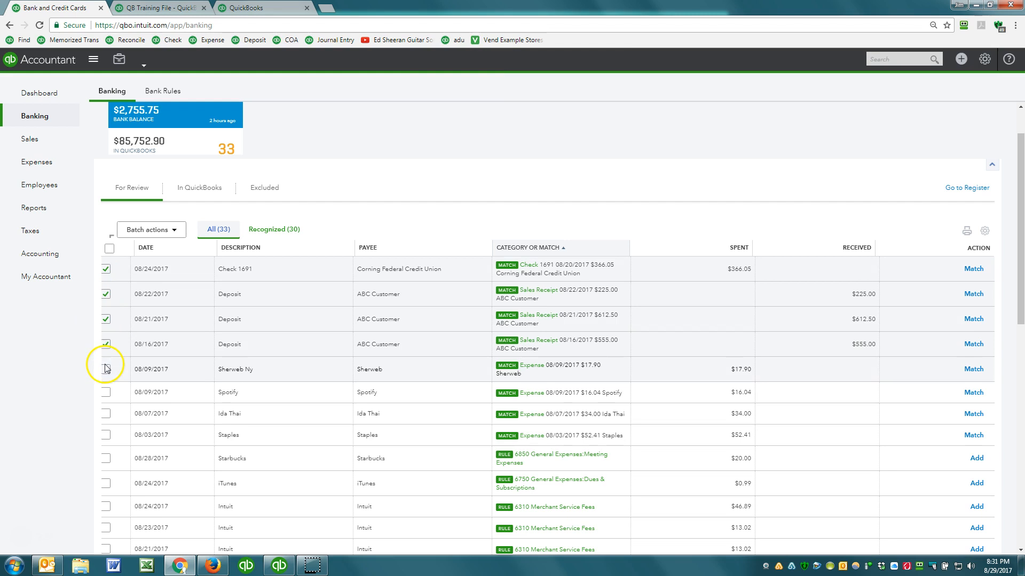
scroll(204, 372, "down", 10)
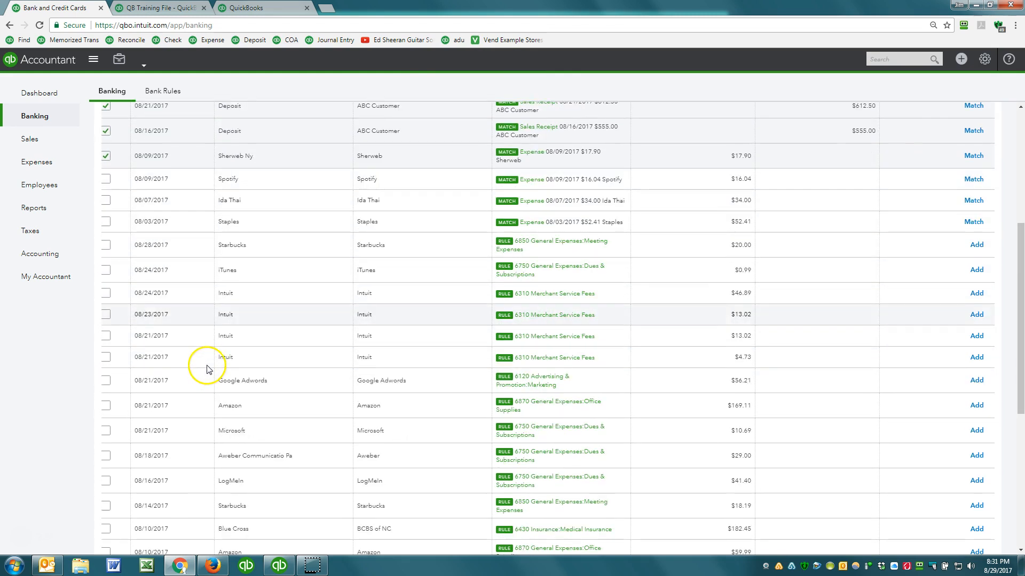
scroll(205, 369, "up", 15)
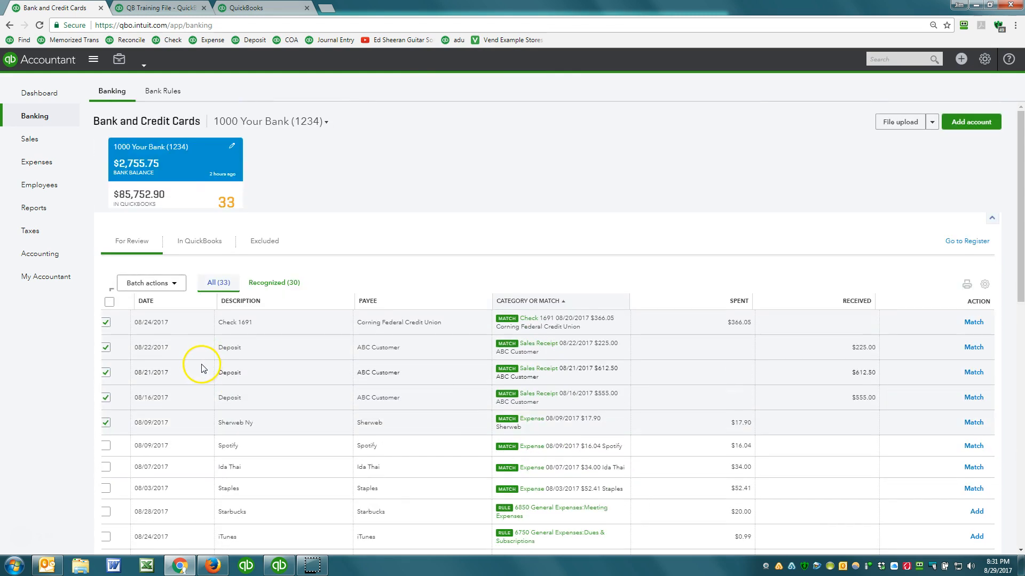
left_click(105, 447)
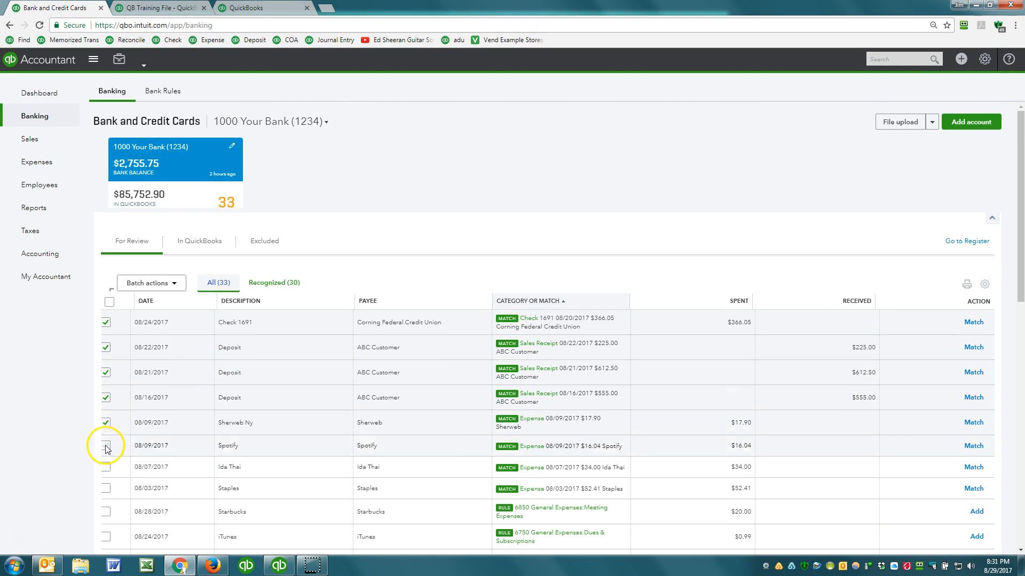
left_click(106, 465)
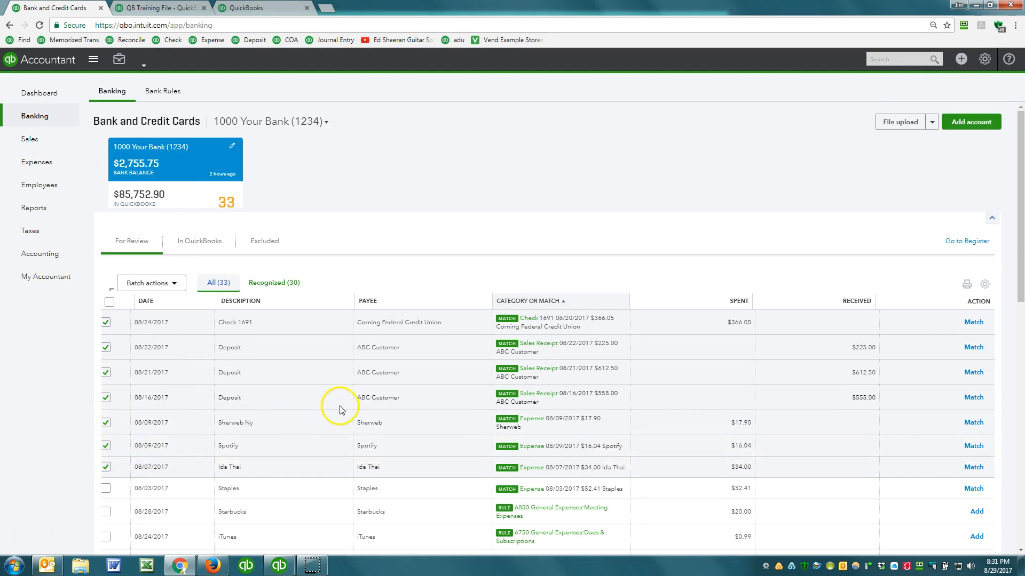
left_click(178, 287)
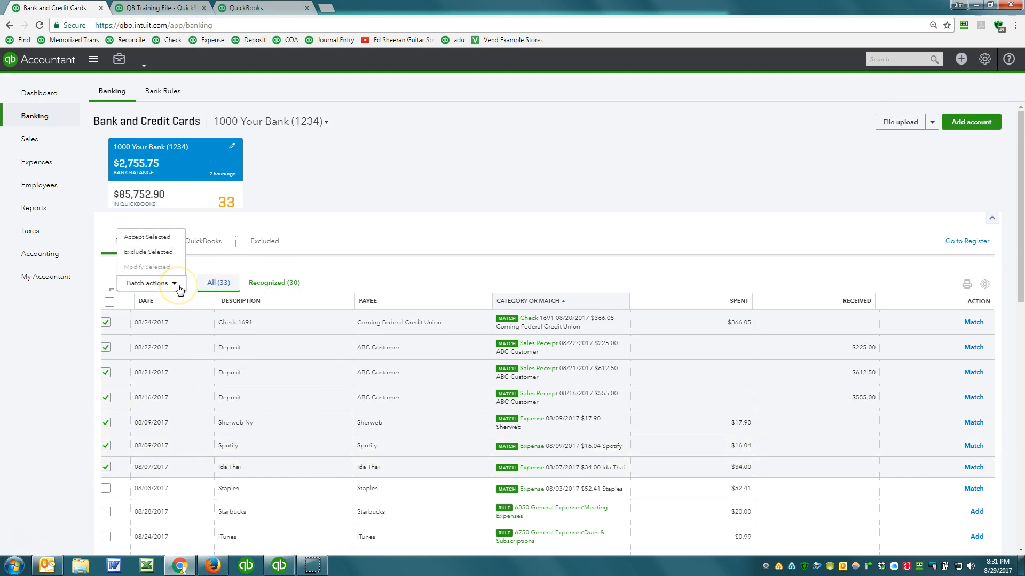
left_click(154, 239)
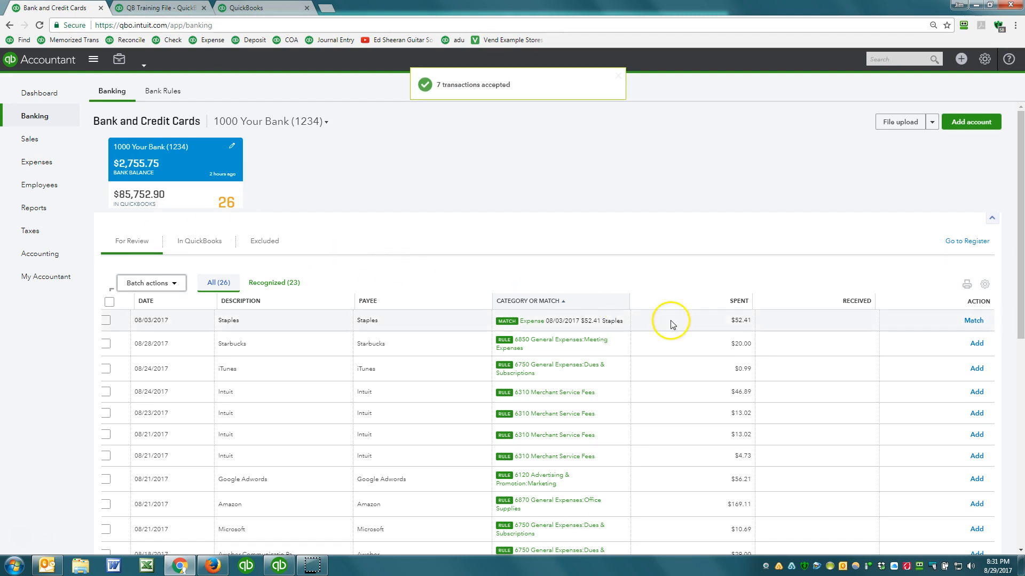
left_click(974, 321)
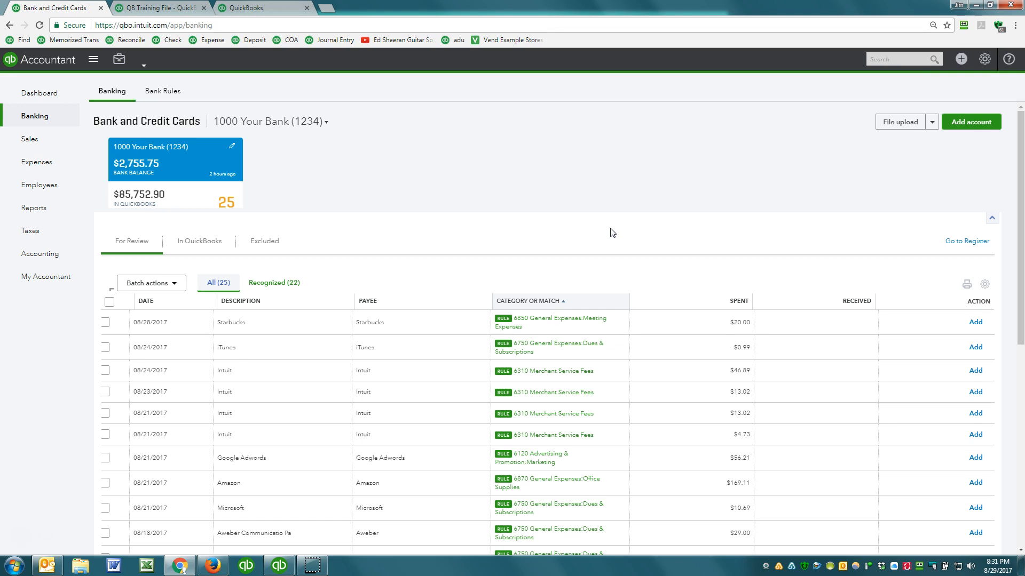
Sort the remaining transactions for review by date and finally by description.
scroll(572, 236, "down", 2)
scroll(573, 242, "up", 2)
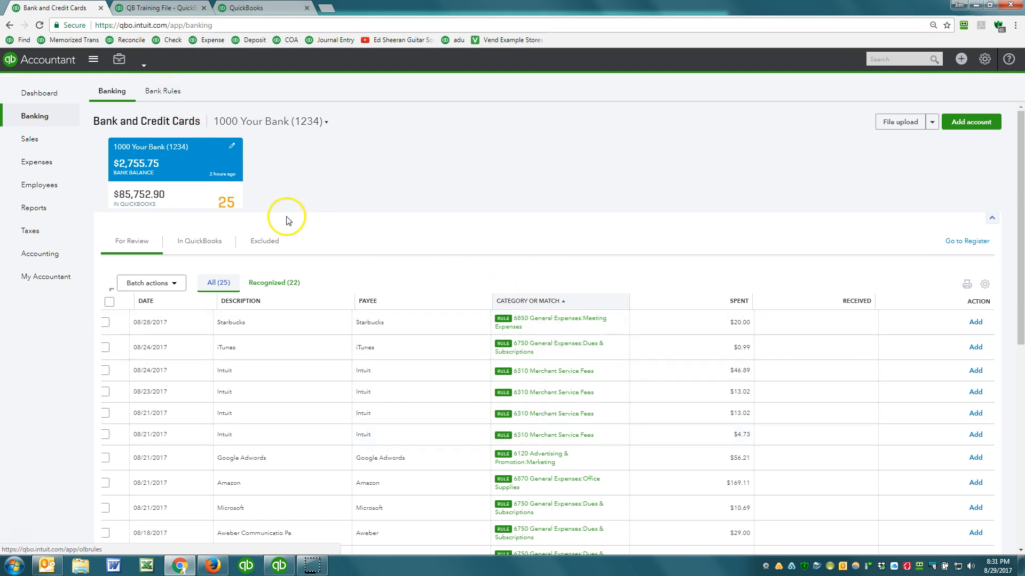
scroll(467, 282, "down", 2)
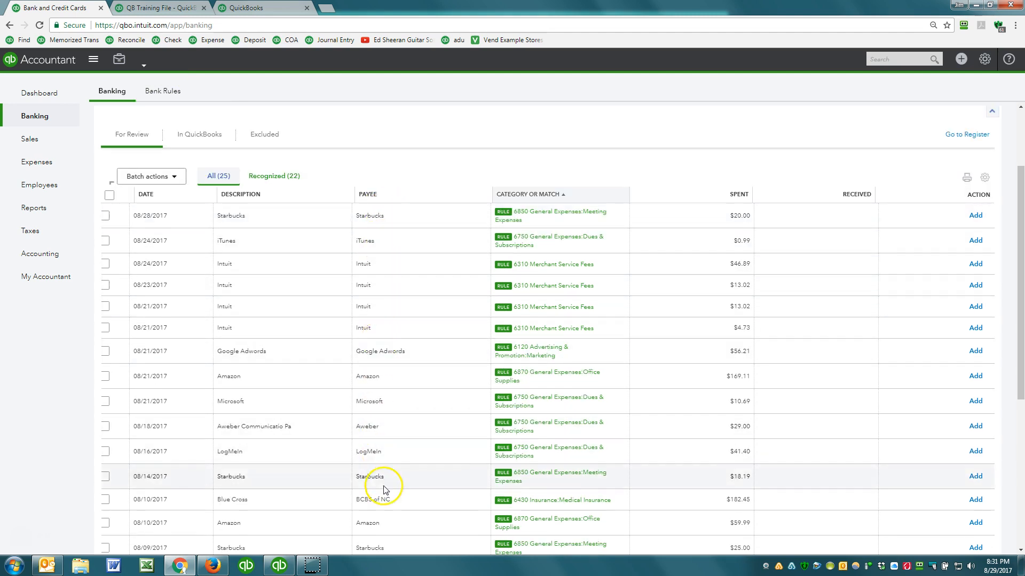
scroll(459, 302, "up", 1)
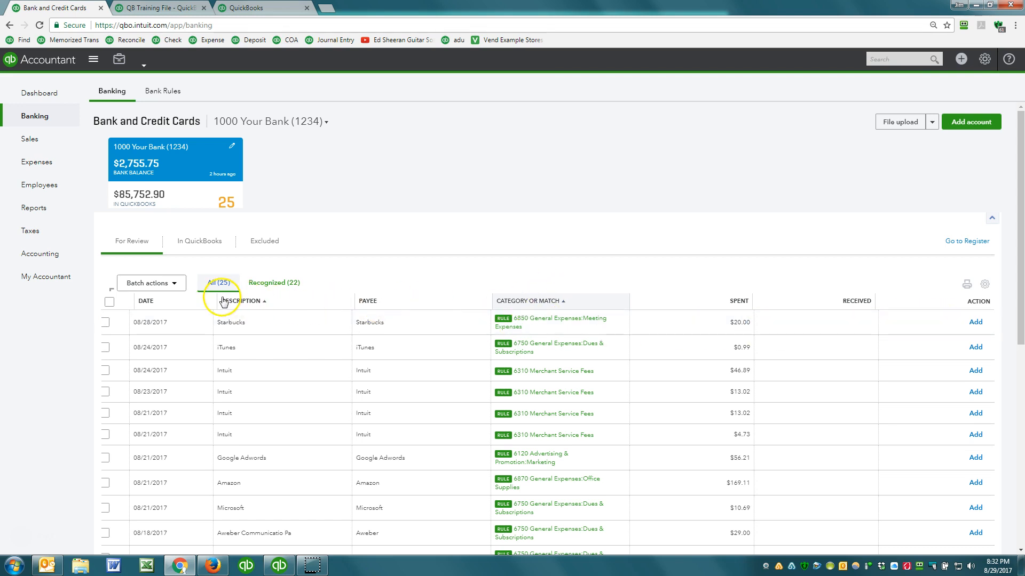
left_click(145, 301)
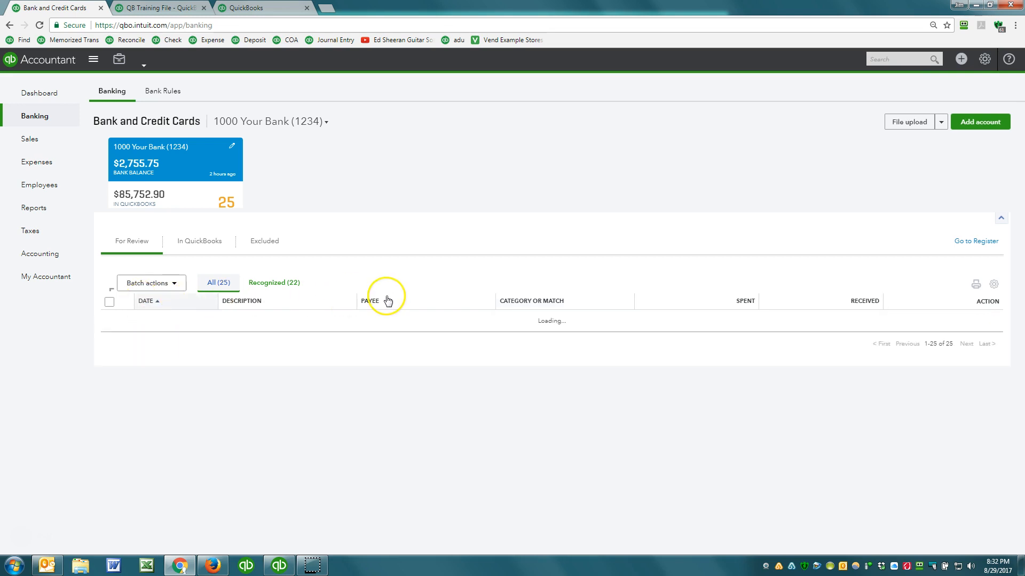
left_click(243, 304)
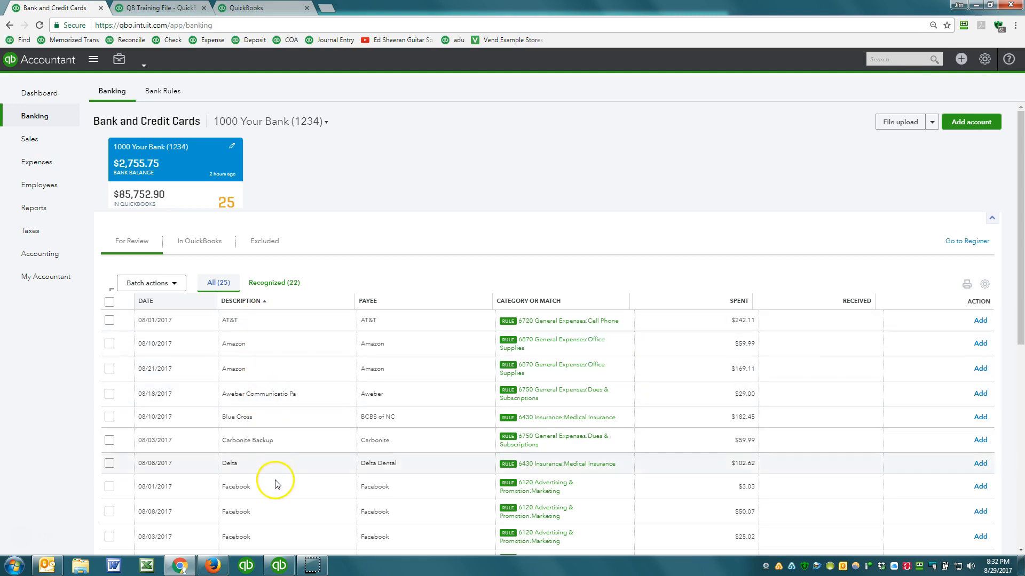
Examine the payees and suggested categories of the transactions for review, including the details of the 08/23/2017 Port City Java purchase.
scroll(283, 483, "down", 7)
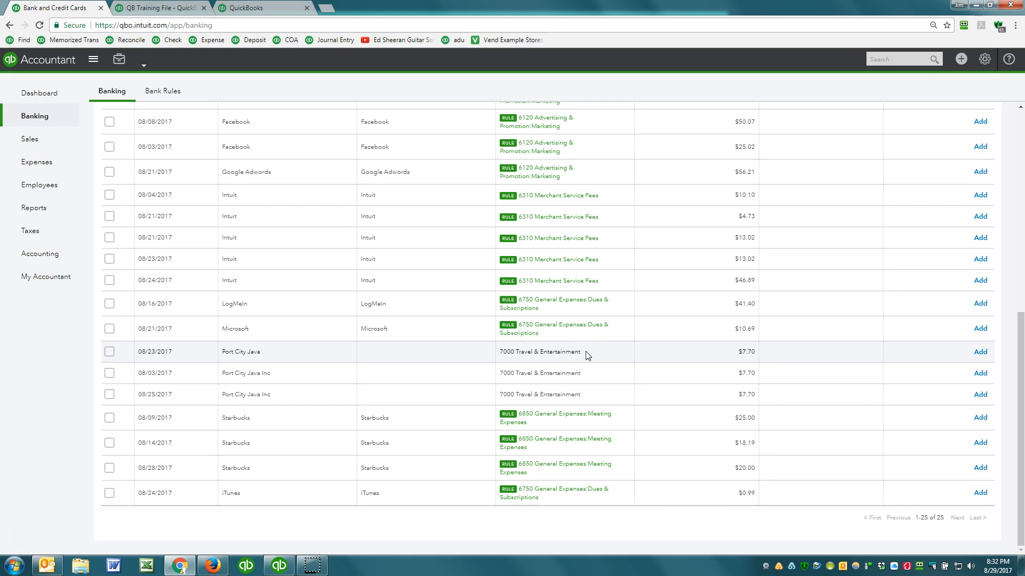
scroll(587, 355, "up", 8)
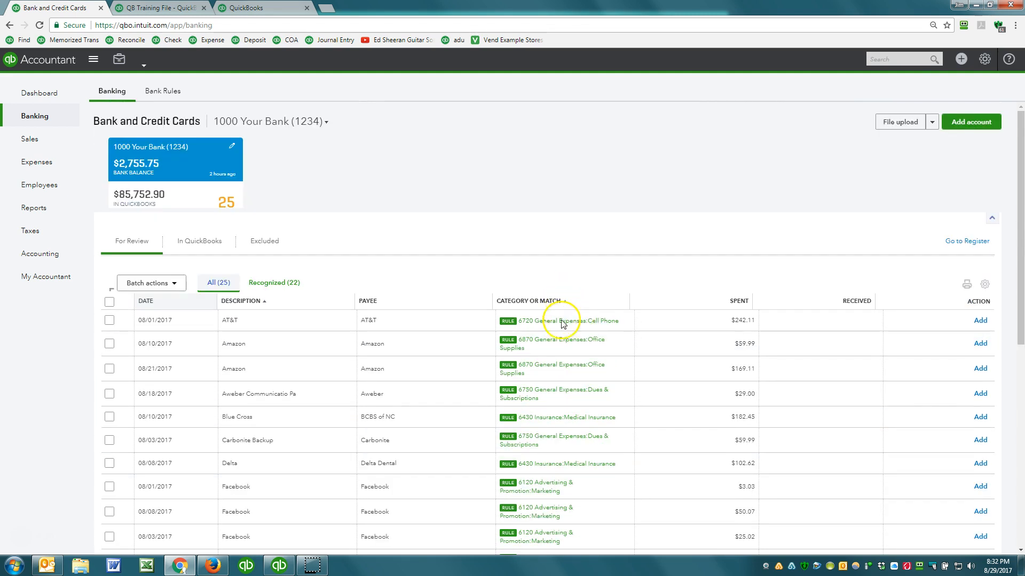
scroll(577, 491, "down", 4)
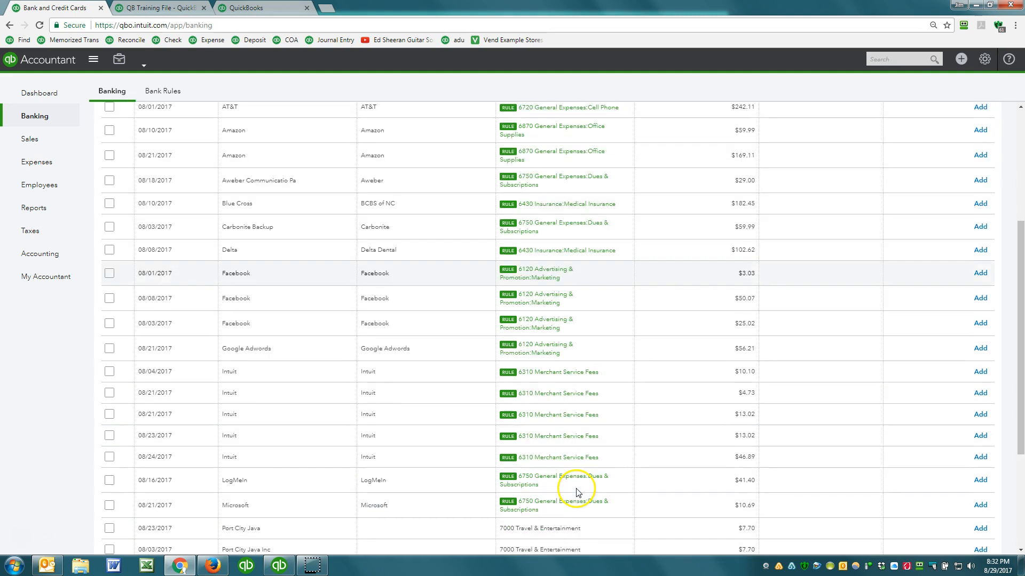
scroll(578, 491, "down", 3)
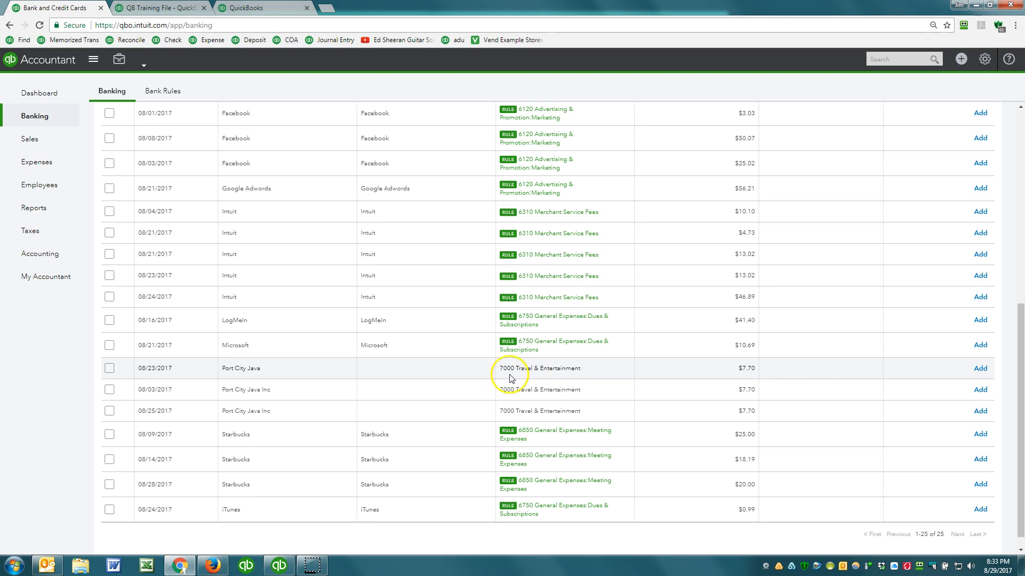
left_click(376, 374)
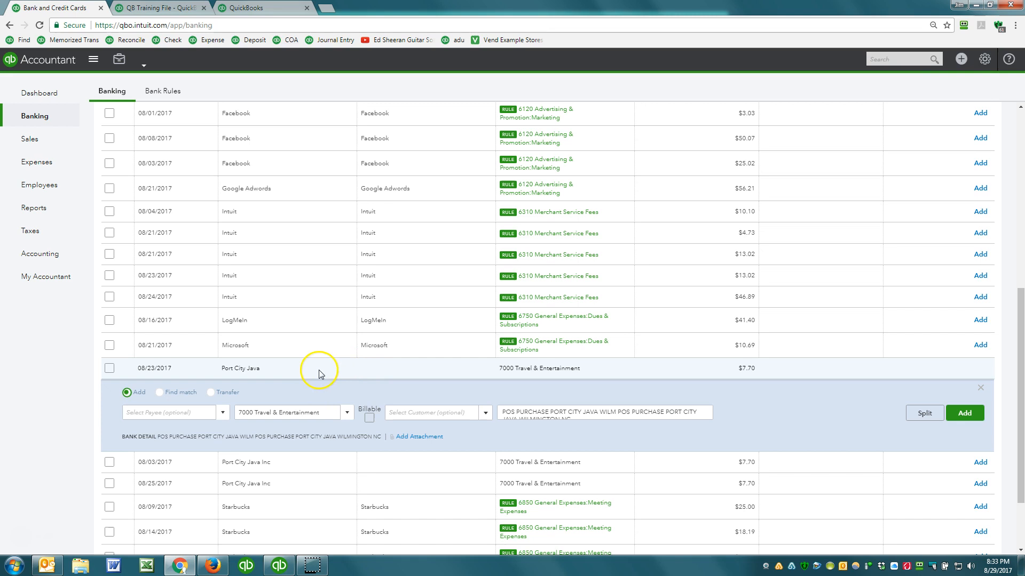
left_click(979, 389)
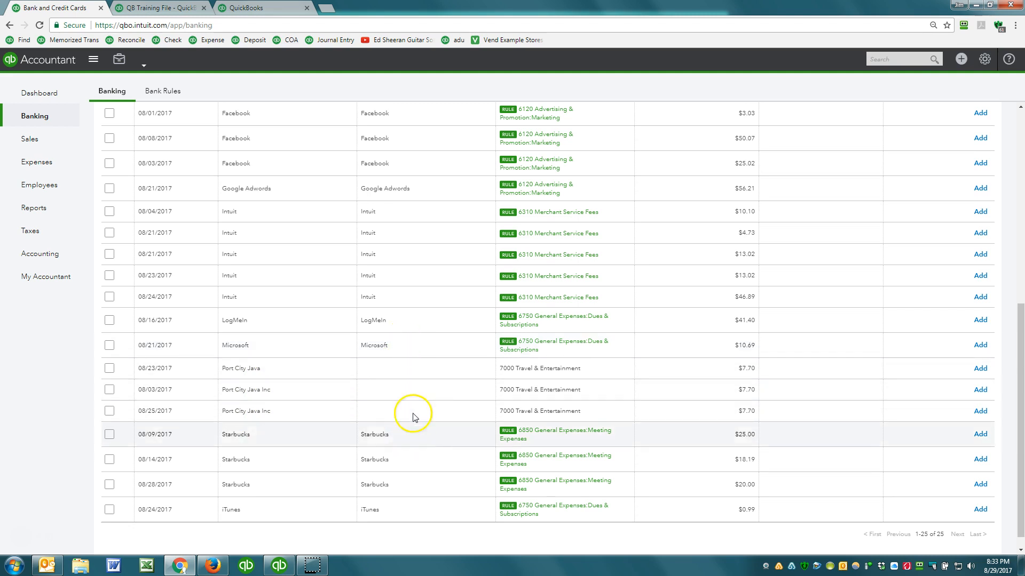
scroll(414, 374, "up", 7)
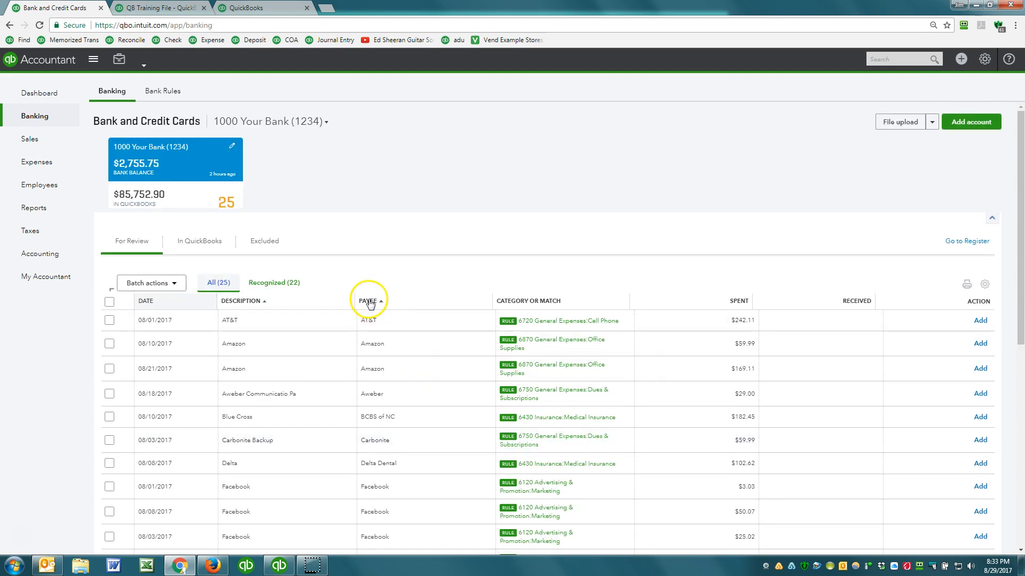
scroll(409, 419, "down", 3)
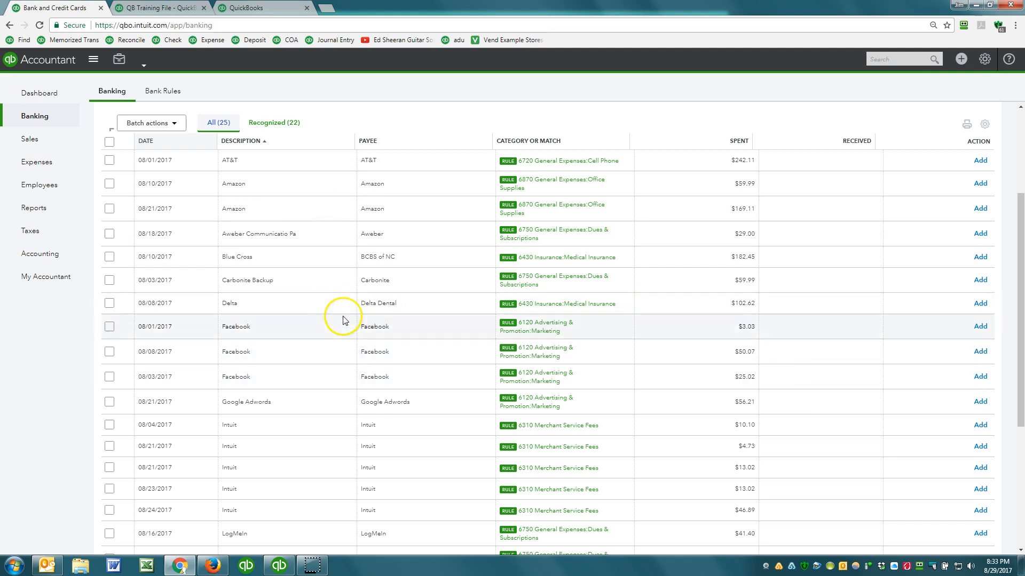
scroll(344, 320, "down", 4)
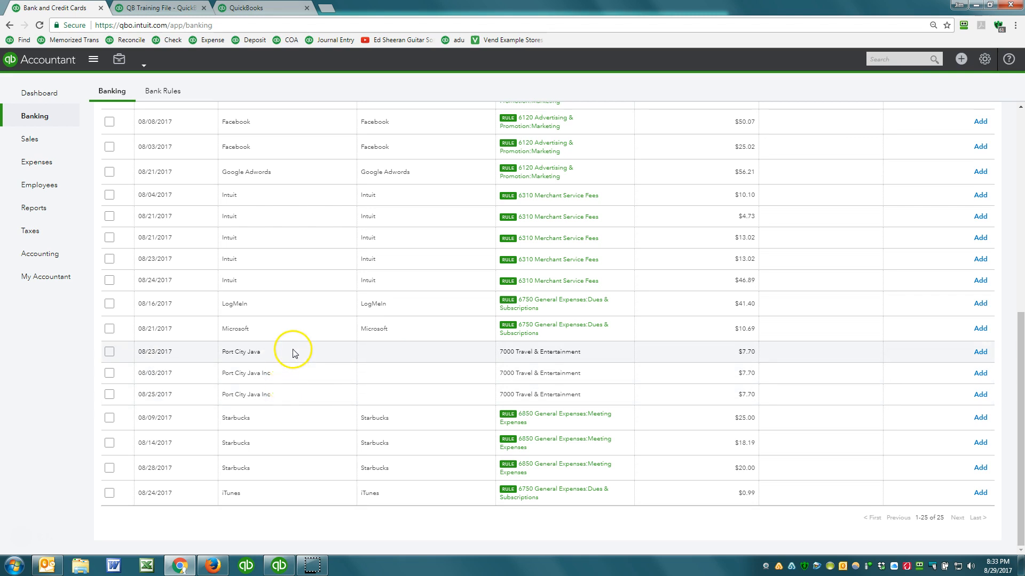
scroll(295, 352, "up", 7)
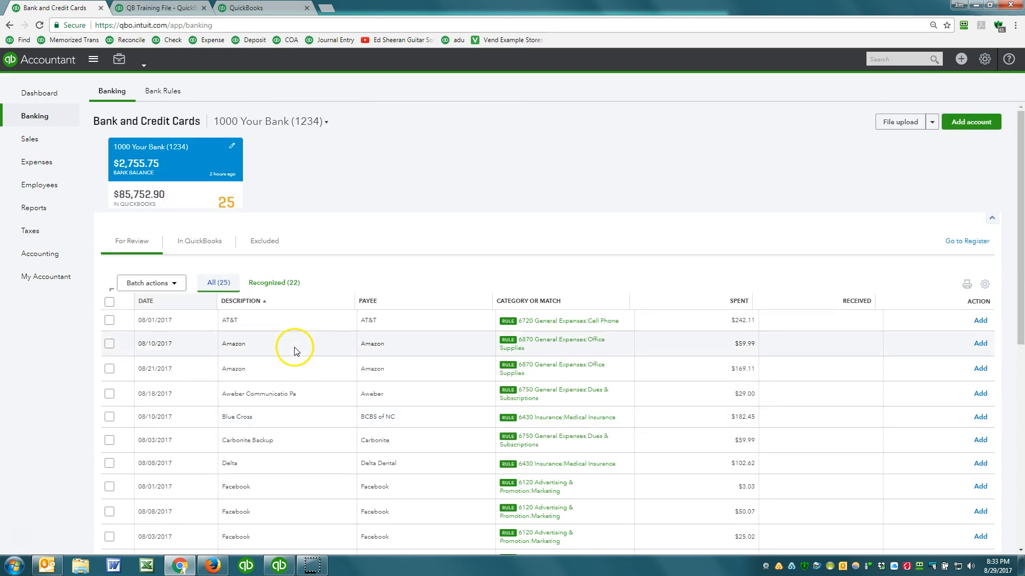
Open the bank rules list, open the AT&T rule for editing and highlight its rule name.
left_click(156, 93)
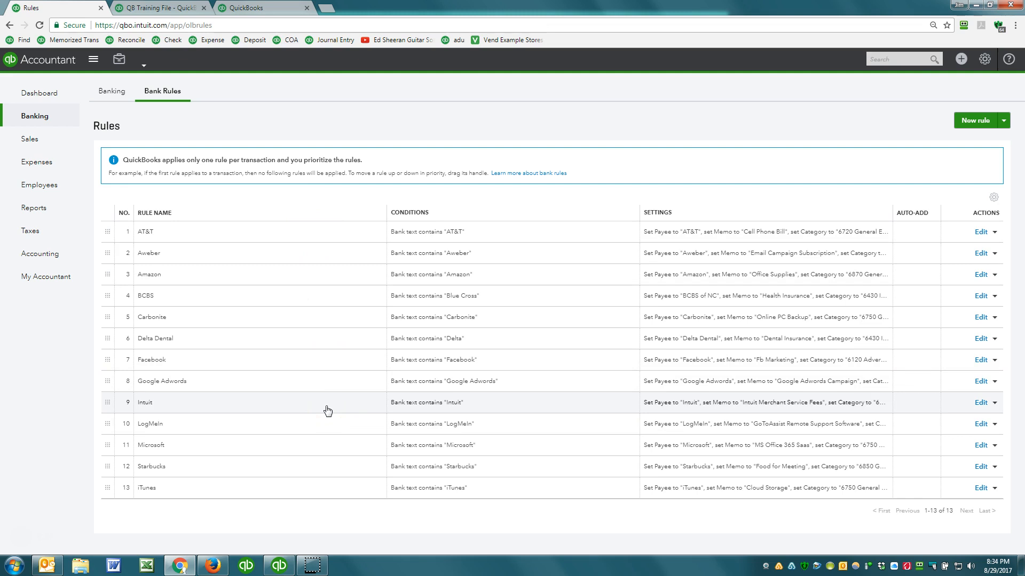
left_click(166, 95)
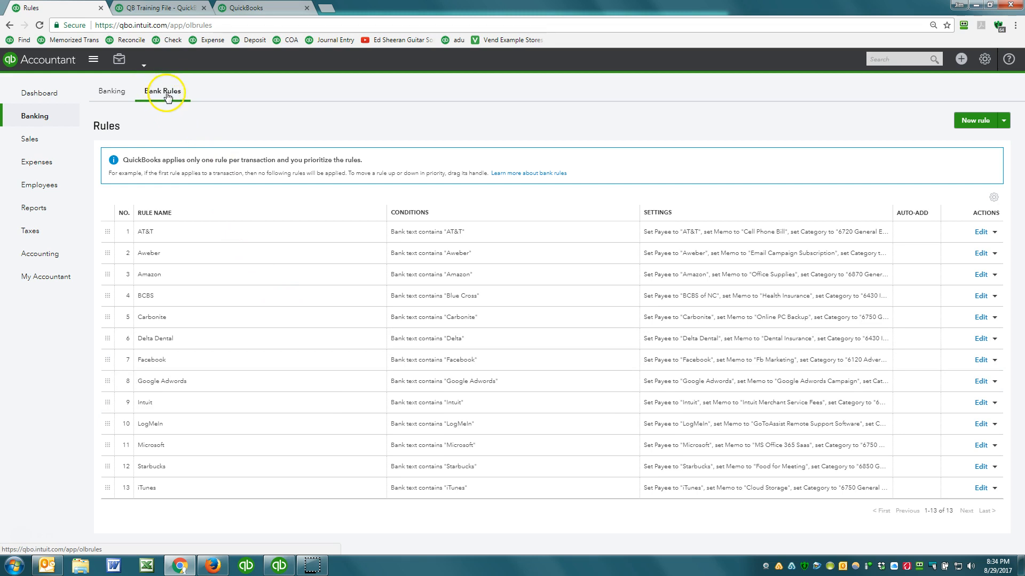
left_click(194, 143)
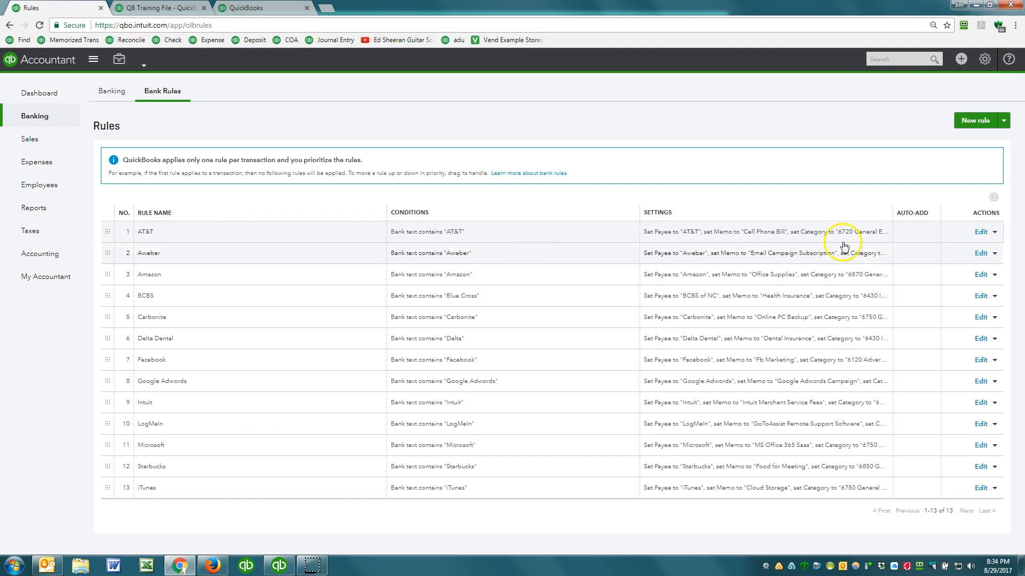
left_click(981, 234)
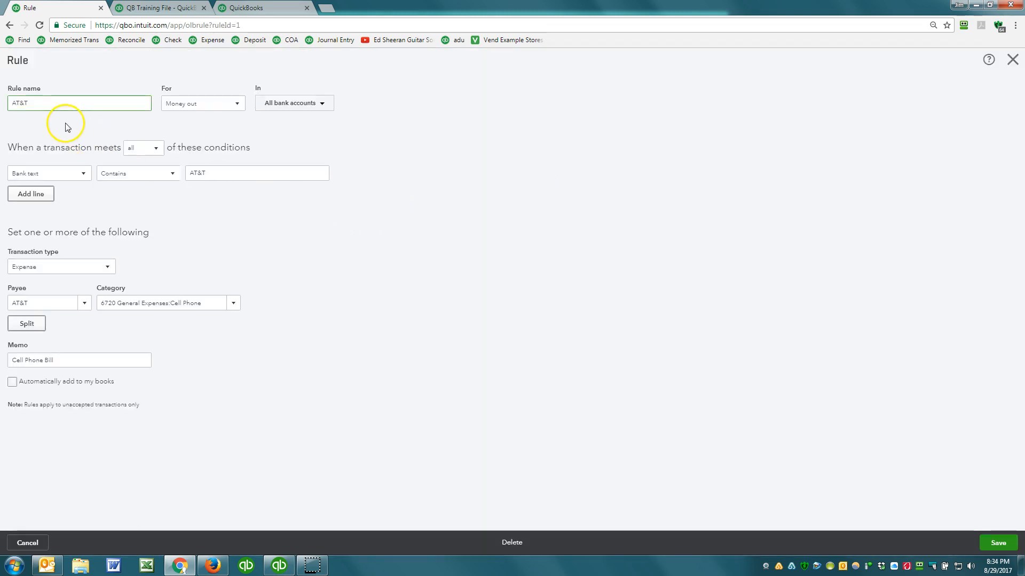
left_click_drag(41, 101, 11, 114)
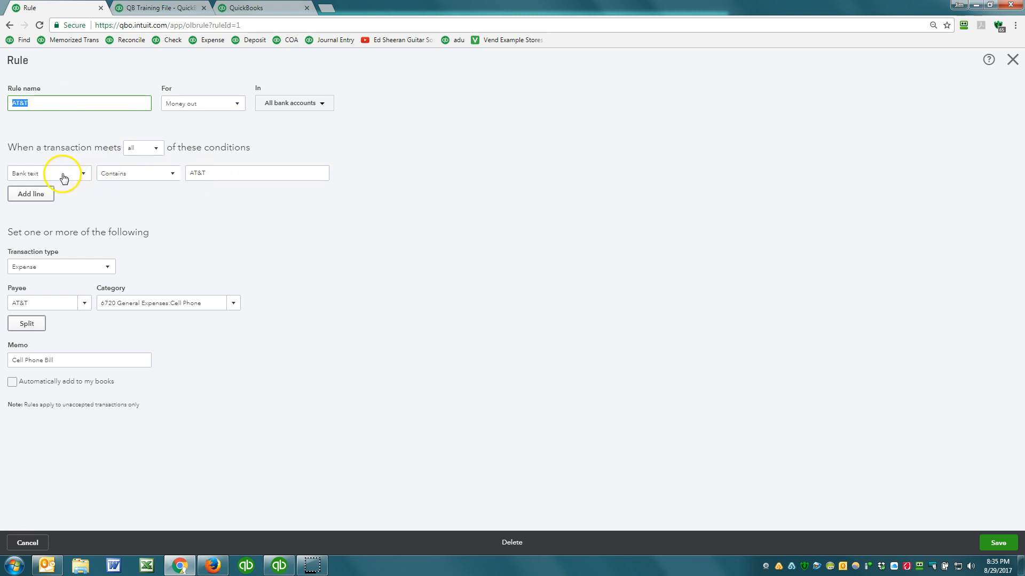
Examine the AT&T rule's money direction options, bank accounts, condition text, category and memo, and save the rule.
left_click(207, 106)
left_click(207, 107)
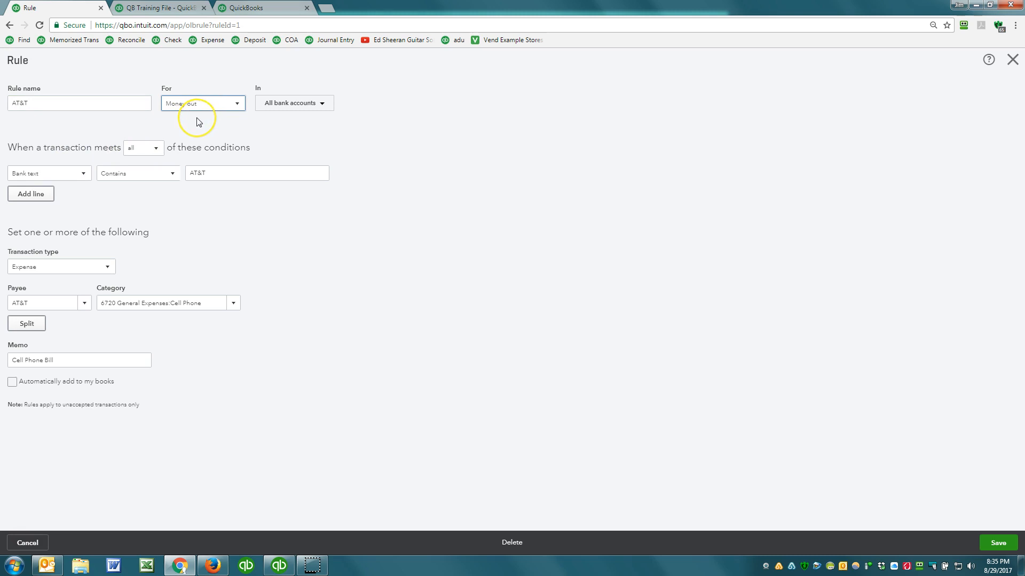
left_click(195, 105)
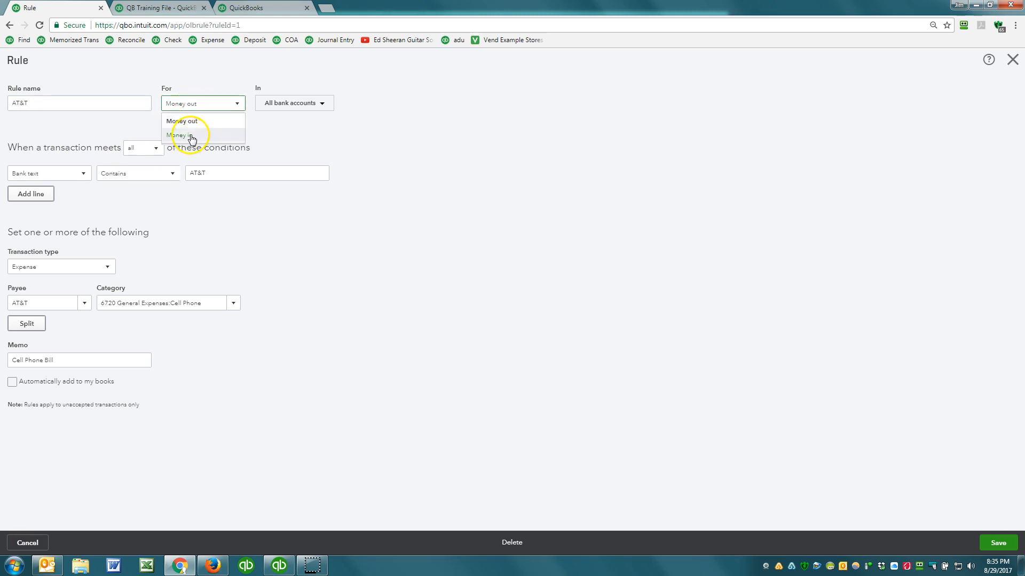
left_click(196, 106)
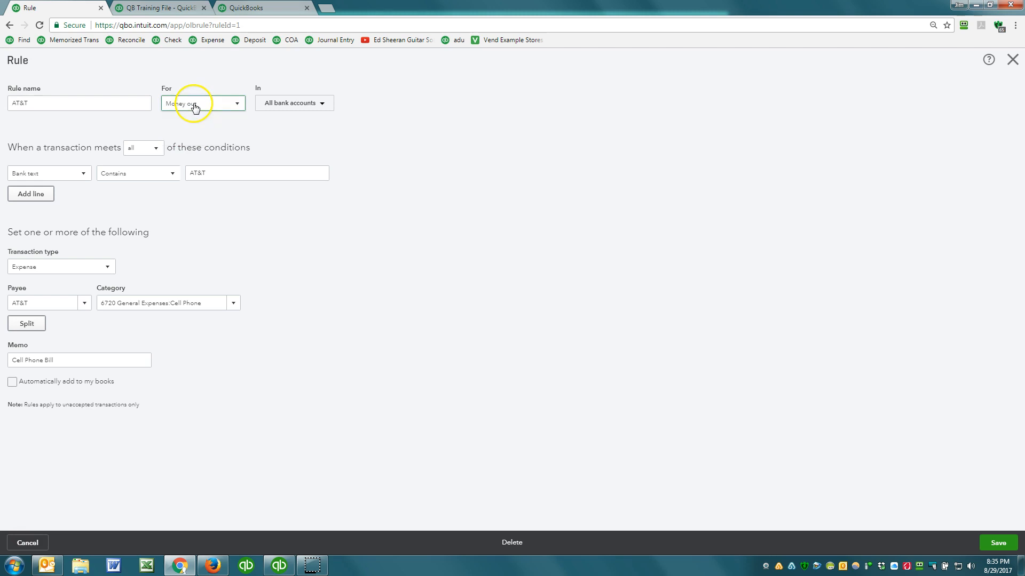
left_click(323, 104)
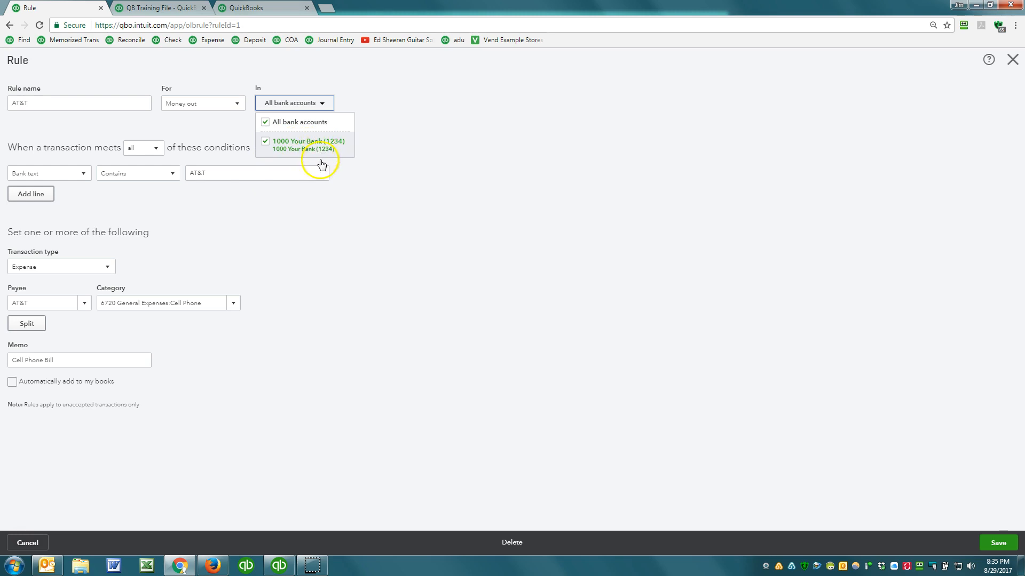
left_click(321, 215)
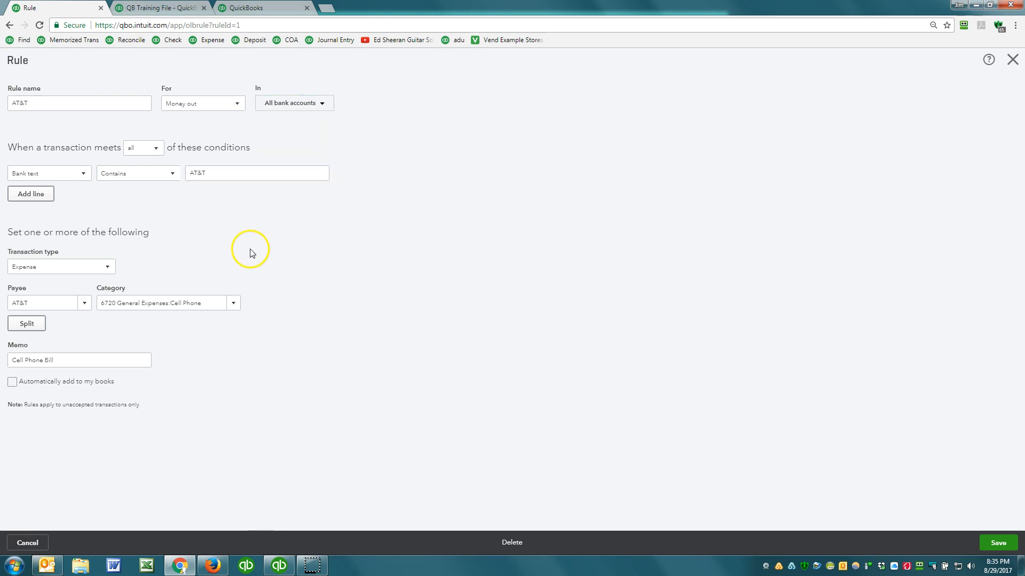
left_click_drag(208, 177, 165, 177)
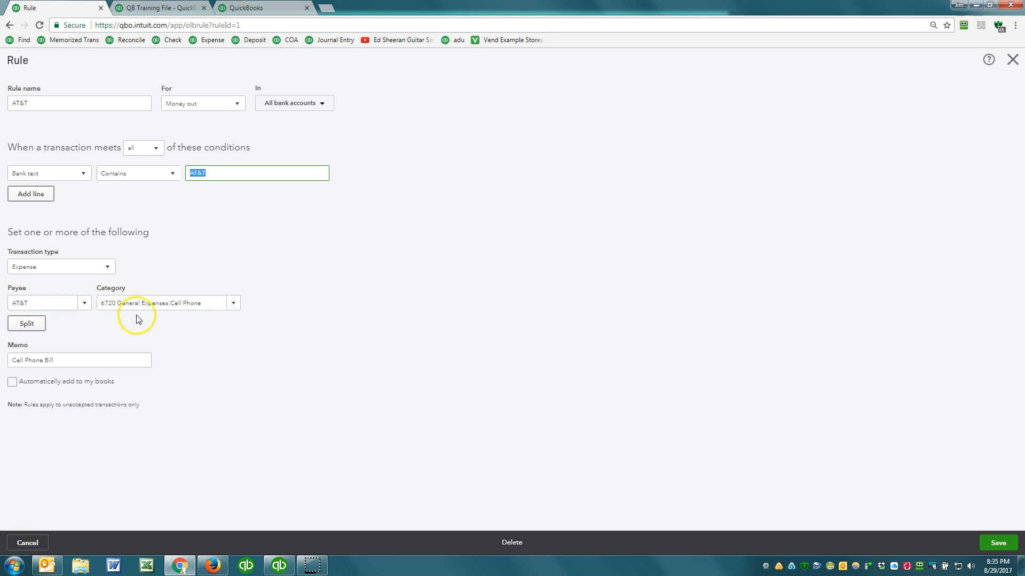
left_click(204, 305)
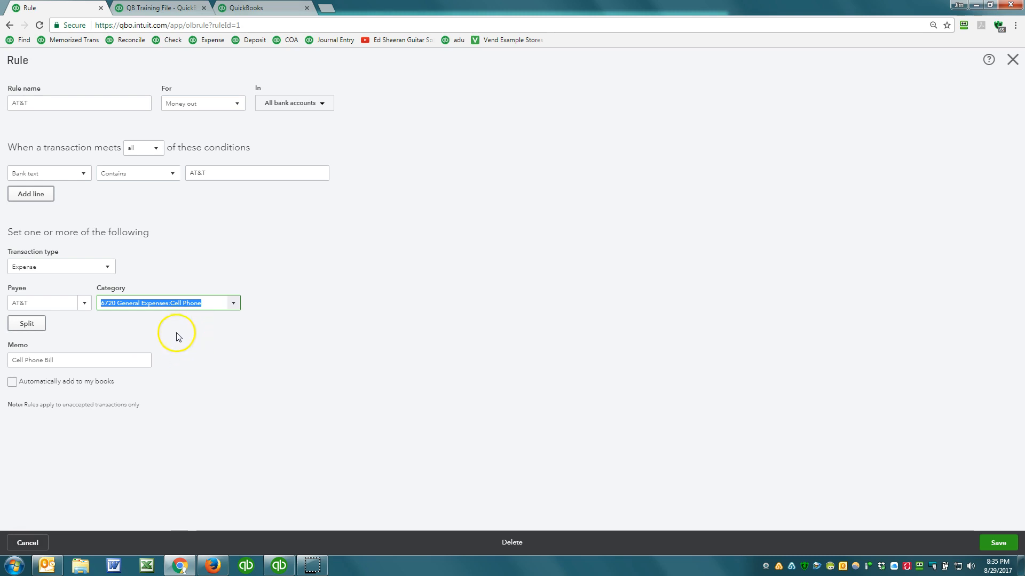
left_click(84, 365)
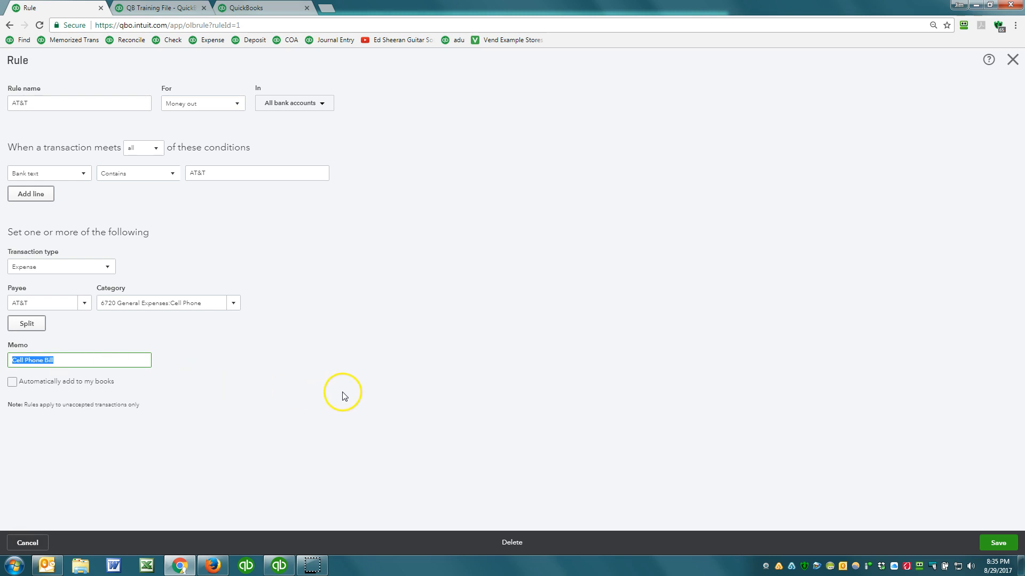
left_click(999, 545)
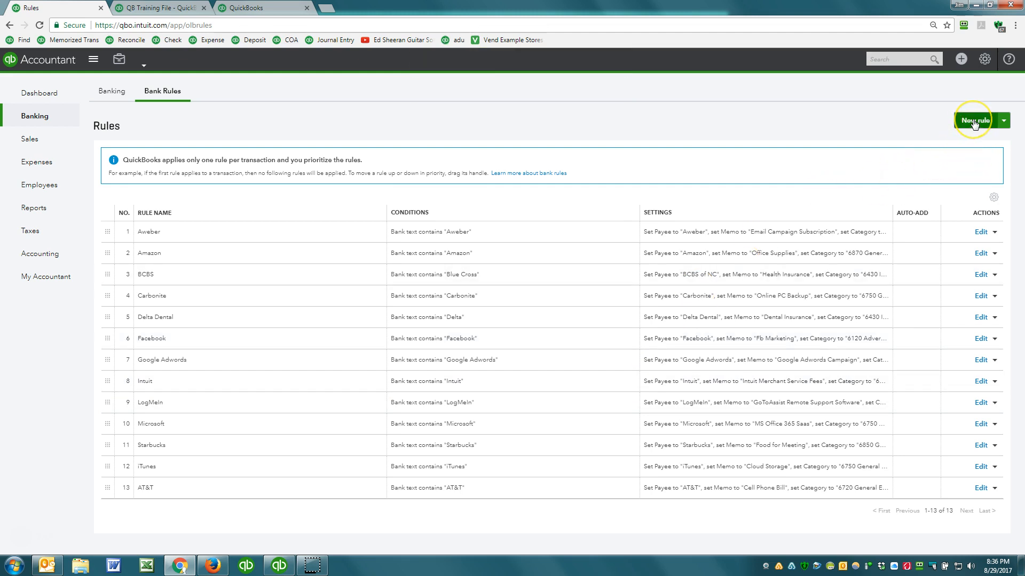
Copy the description text "Port City Java" from the 08/23/2017 transaction in the bank transactions for review.
left_click(110, 91)
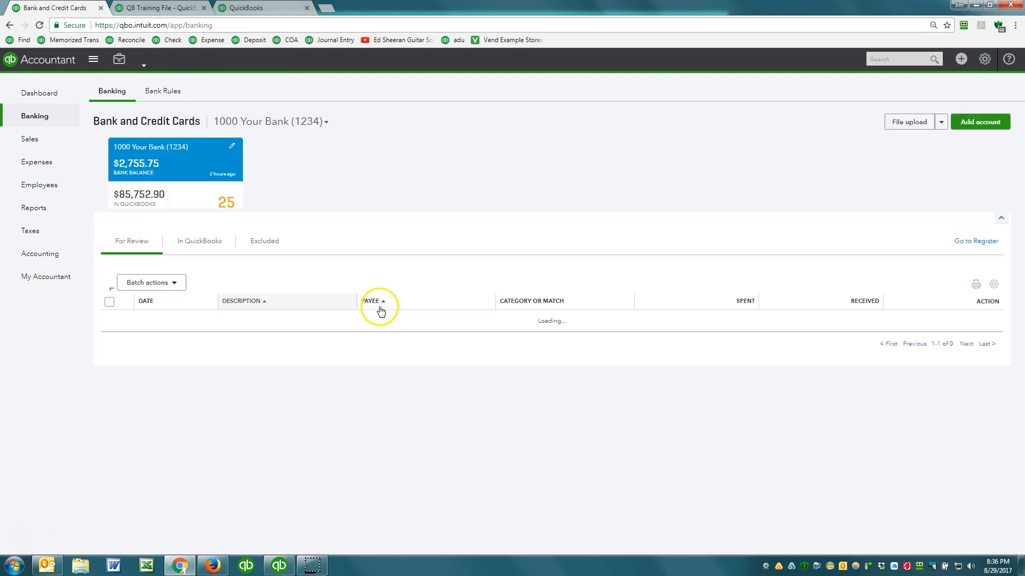
scroll(382, 304, "down", 5)
scroll(379, 312, "down", 2)
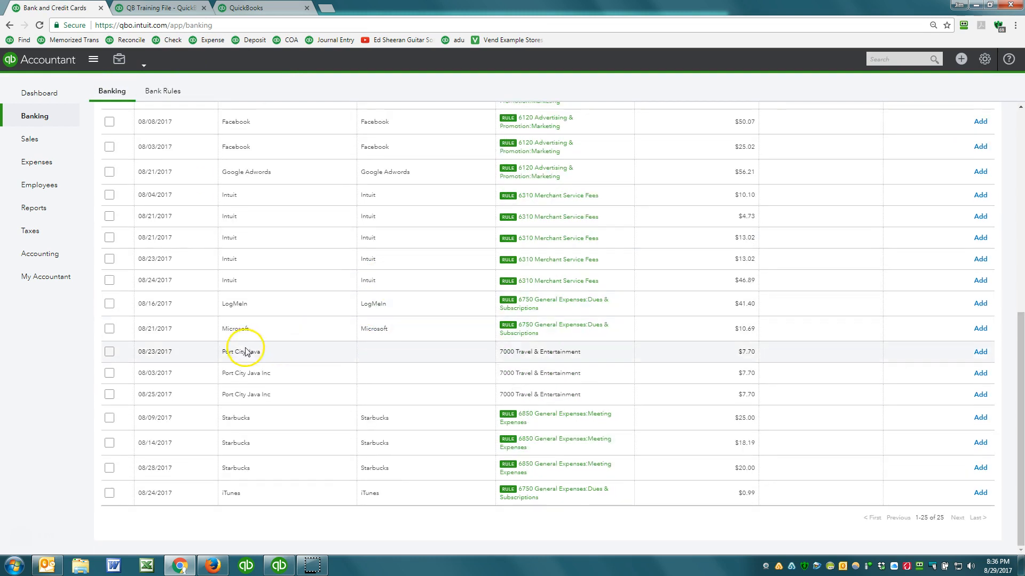
left_click_drag(263, 360, 216, 361)
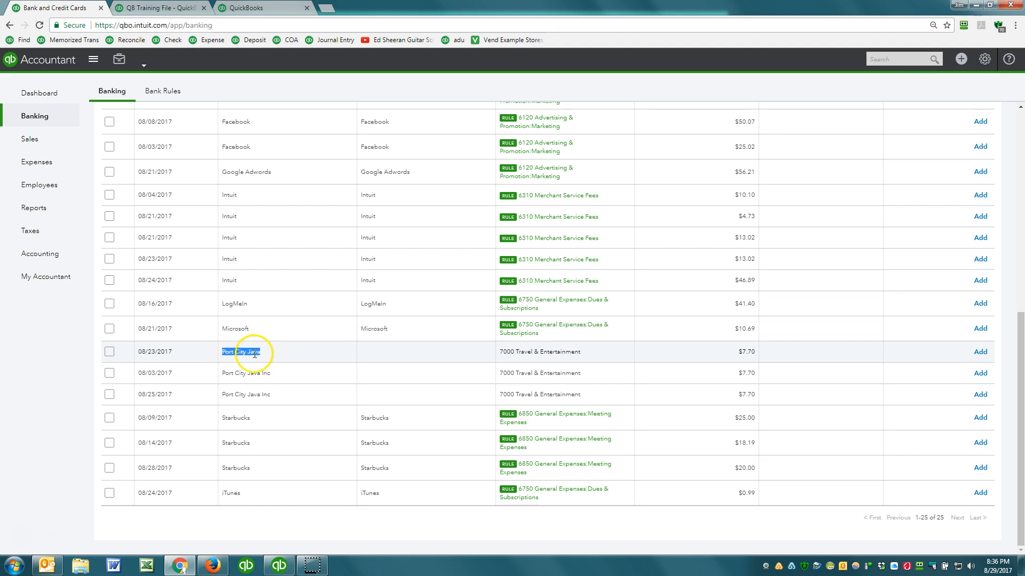
right_click(250, 351)
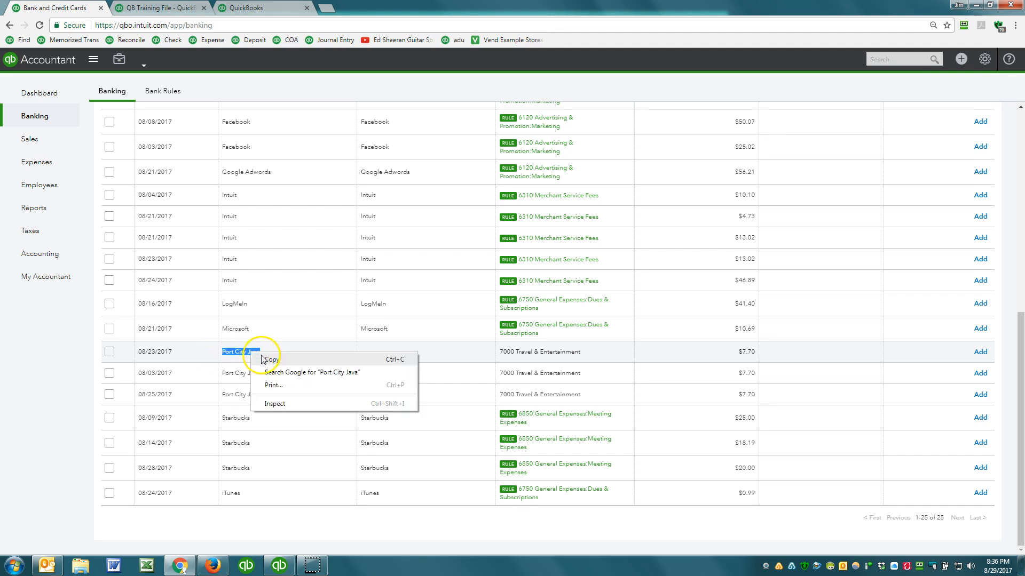
left_click(271, 359)
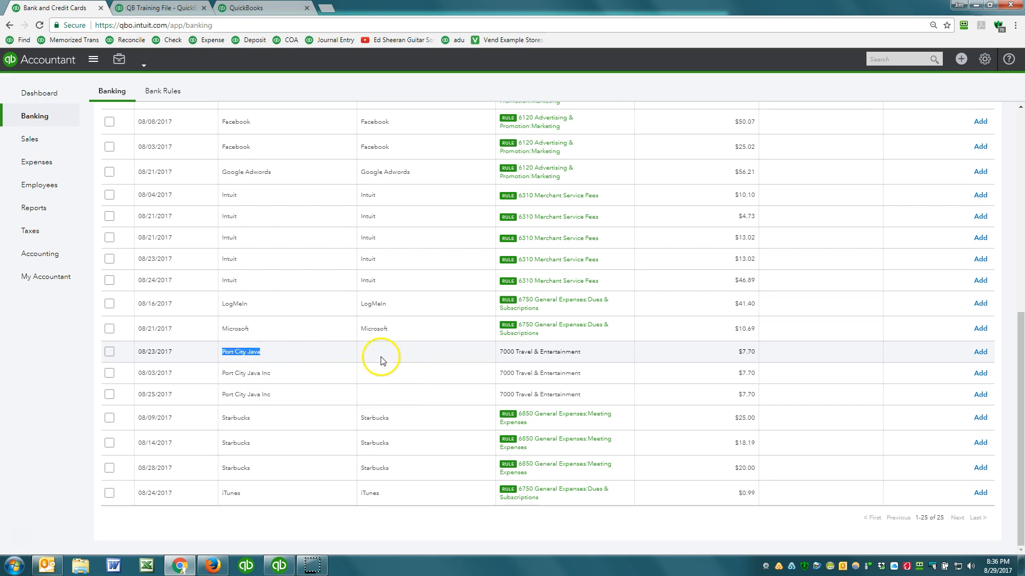
Start a new bank rule named Port City Java that applies when the bank text contains "Port City Java".
scroll(420, 356, "up", 7)
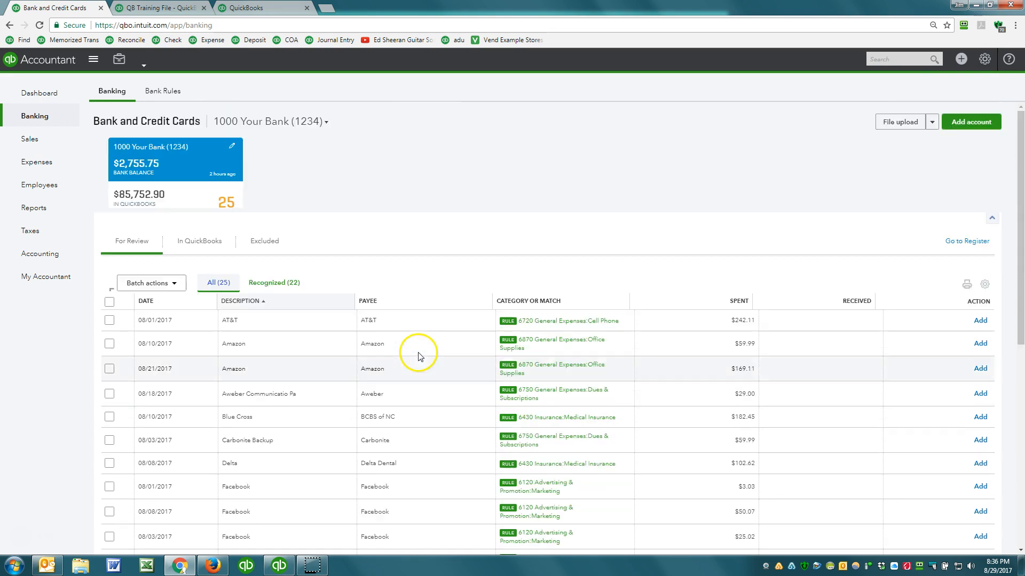
left_click(168, 98)
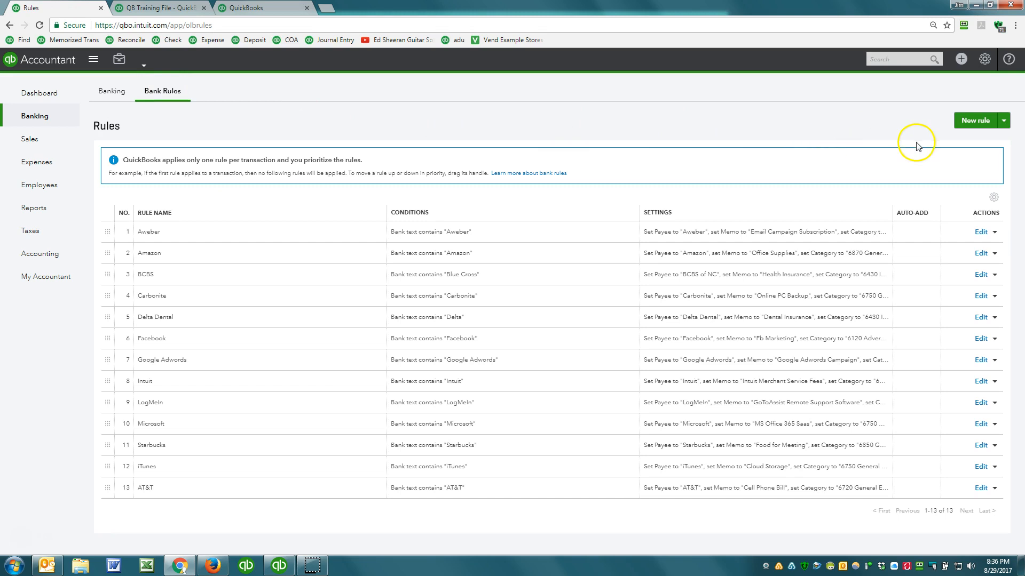
left_click(975, 120)
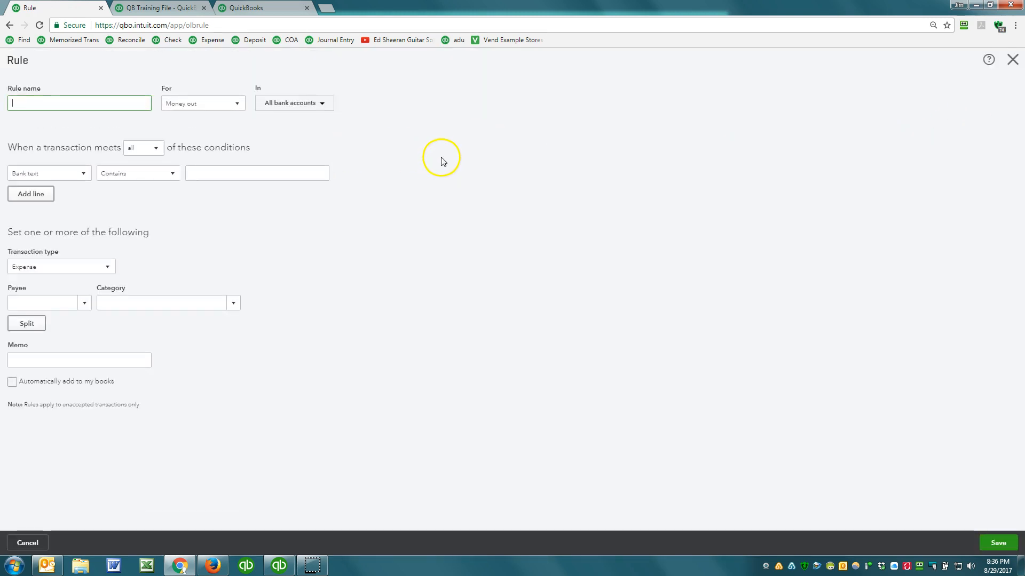
key("ctrl+v")
key("Delete")
key("ctrl+a")
left_click(276, 176)
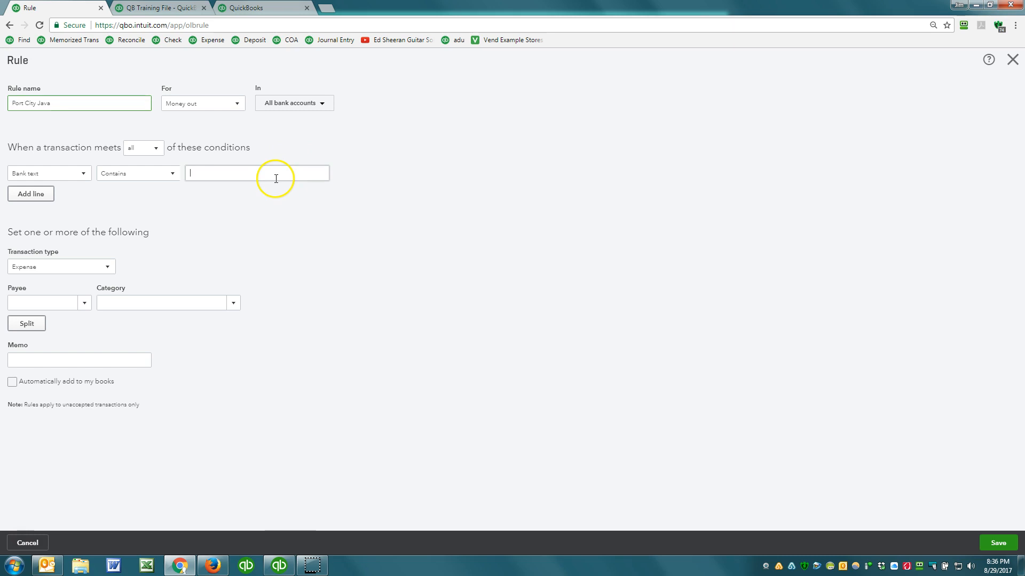
key("ctrl+v")
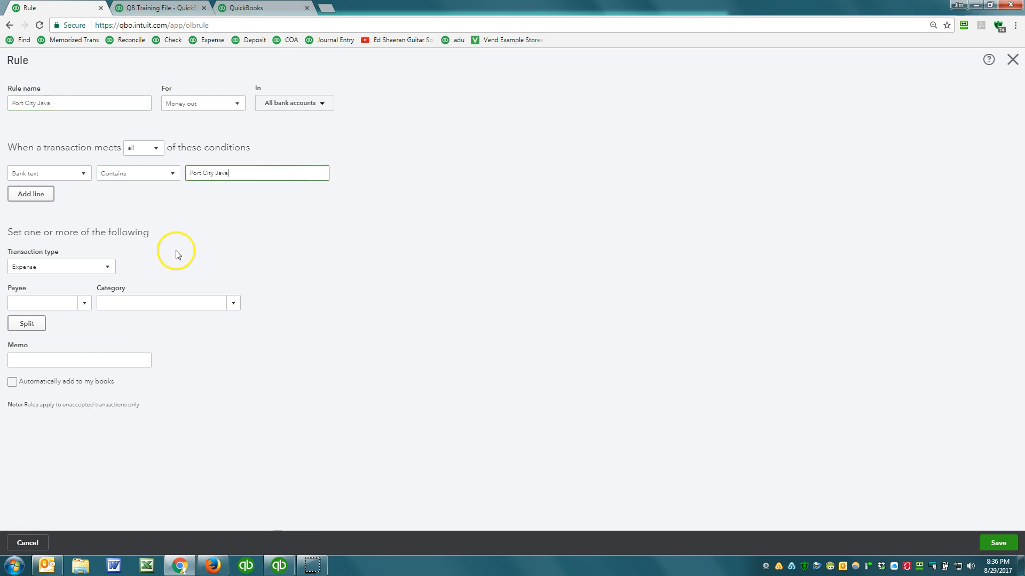
Set the rule's payee to Port City Java, adding and saving it as a new vendor.
left_click(57, 302)
key("ctrl+v")
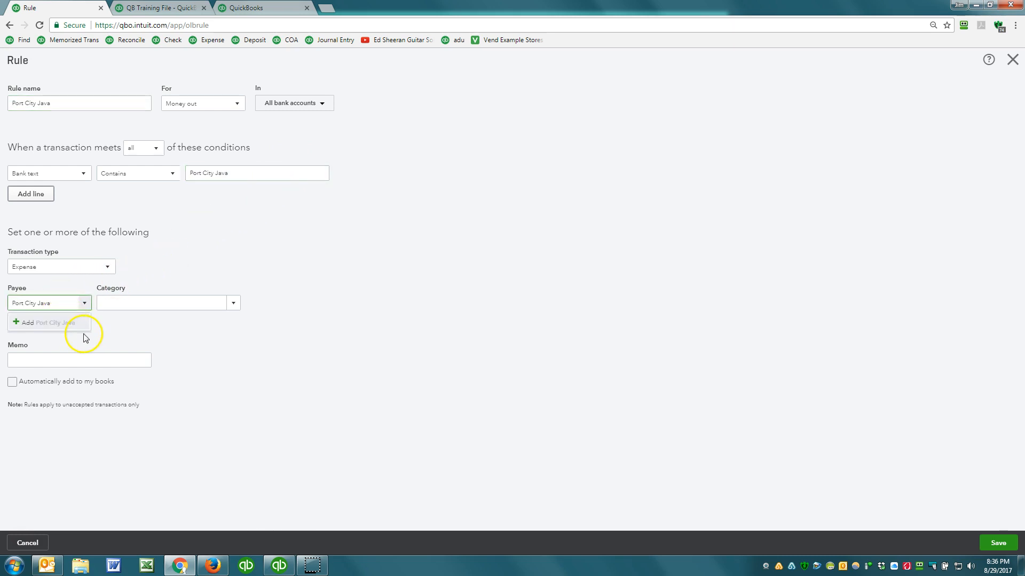
left_click(32, 322)
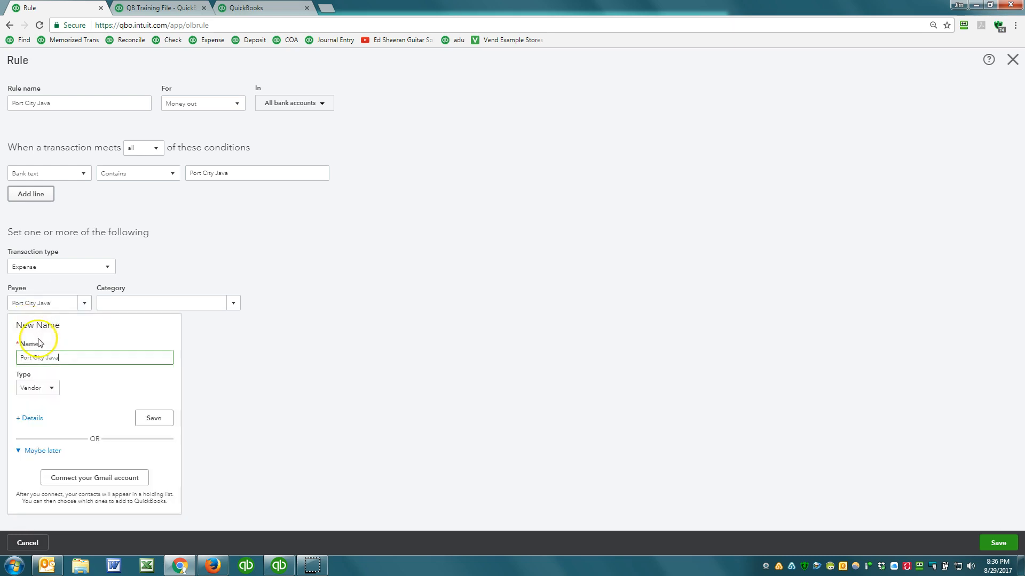
left_click(154, 418)
Set the rule's category to 6850 General Expenses:Meeting Expenses.
left_click(126, 306)
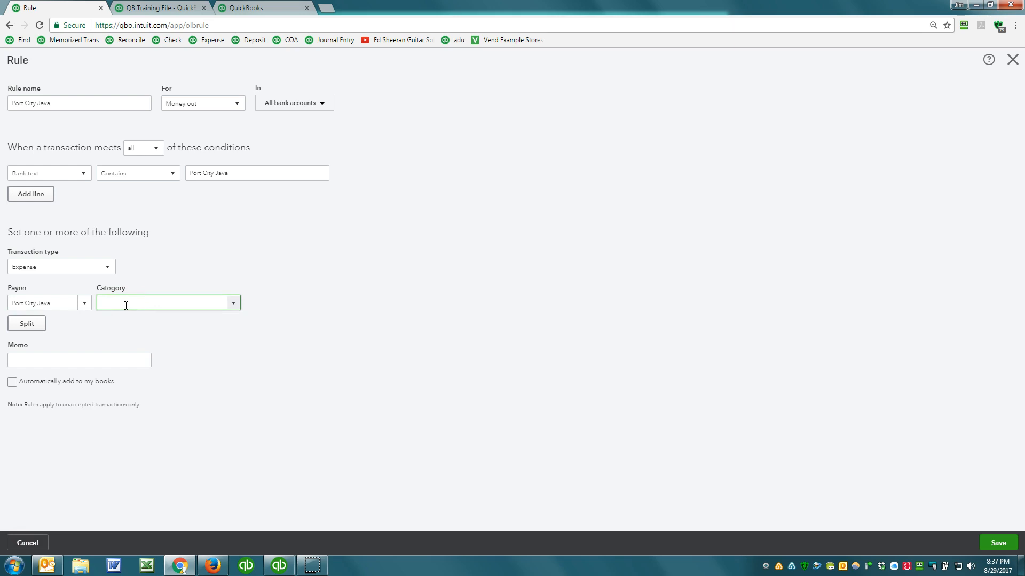
type("Meetiong")
key("BackSpace")
key("BackSpace")
key("BackSpace")
type("ng")
key("BackSpace")
key("BackSpace")
key("Tab")
left_click(104, 311)
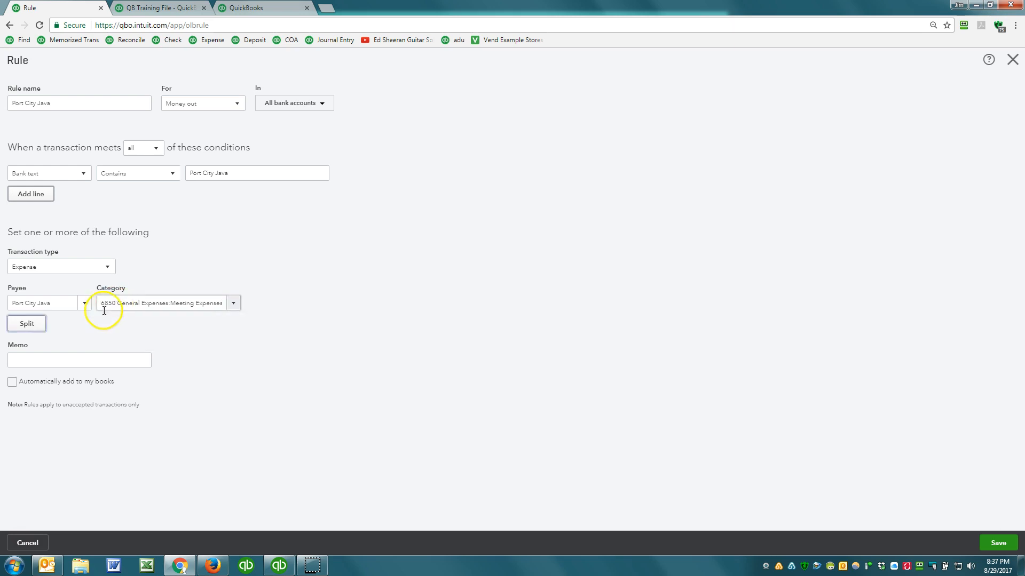
Enter "Coffee for Meeting" as the rule's memo.
left_click(51, 361)
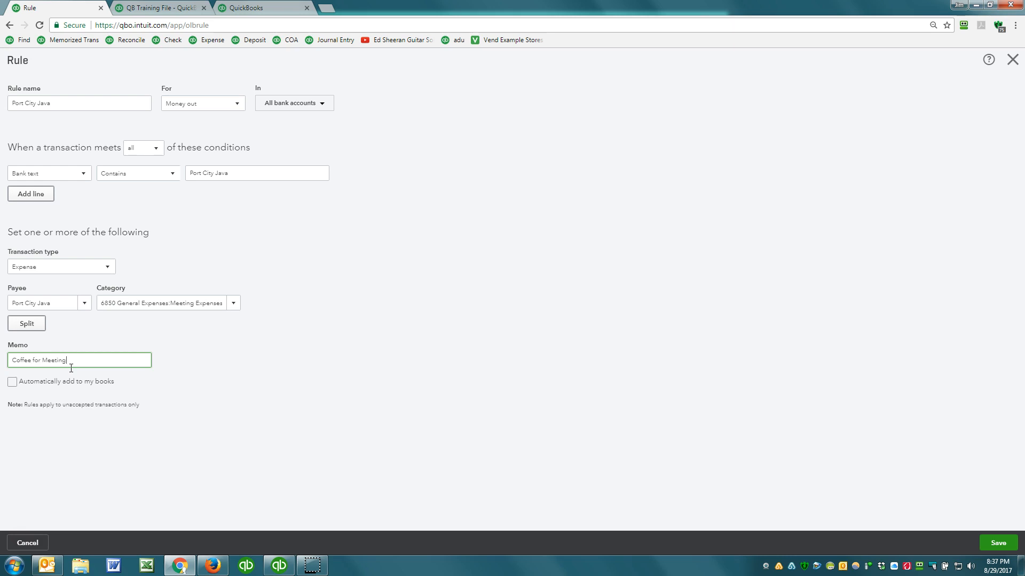
key("ctrl+a")
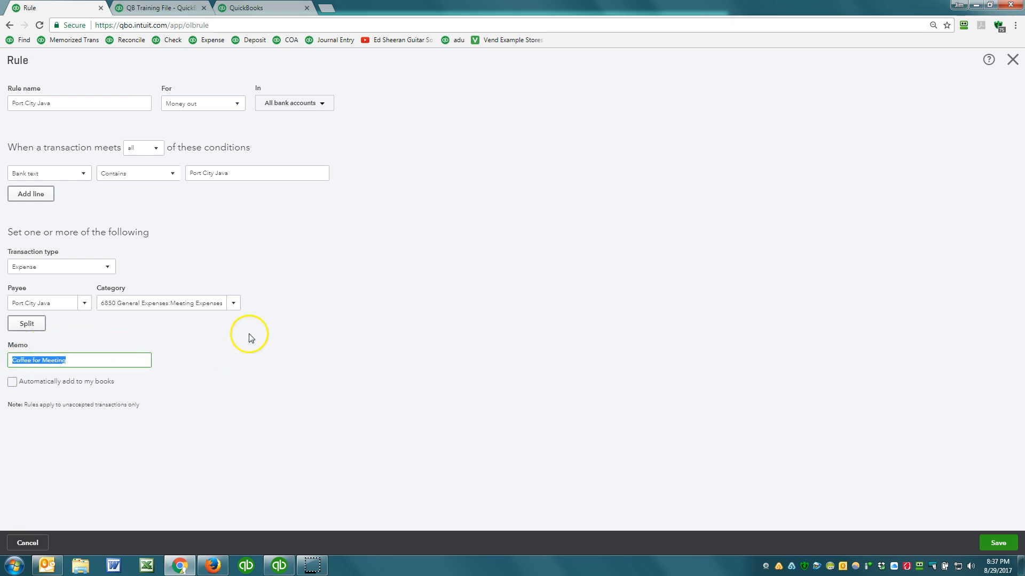
left_click(270, 240)
Make the rule apply when any condition is met and add a second condition for bank text containing "PCJ".
left_click(156, 150)
left_click(133, 181)
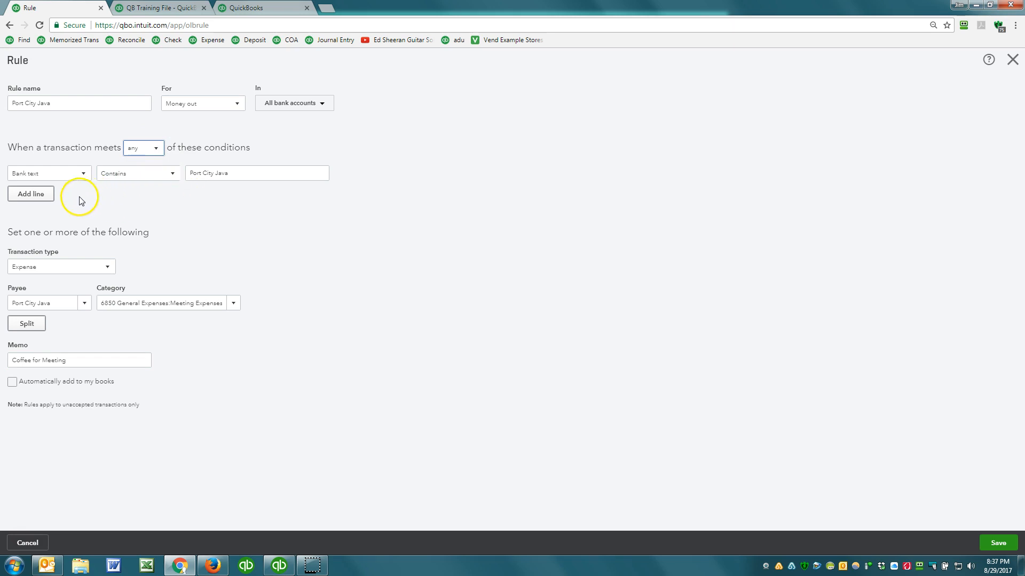
left_click(33, 195)
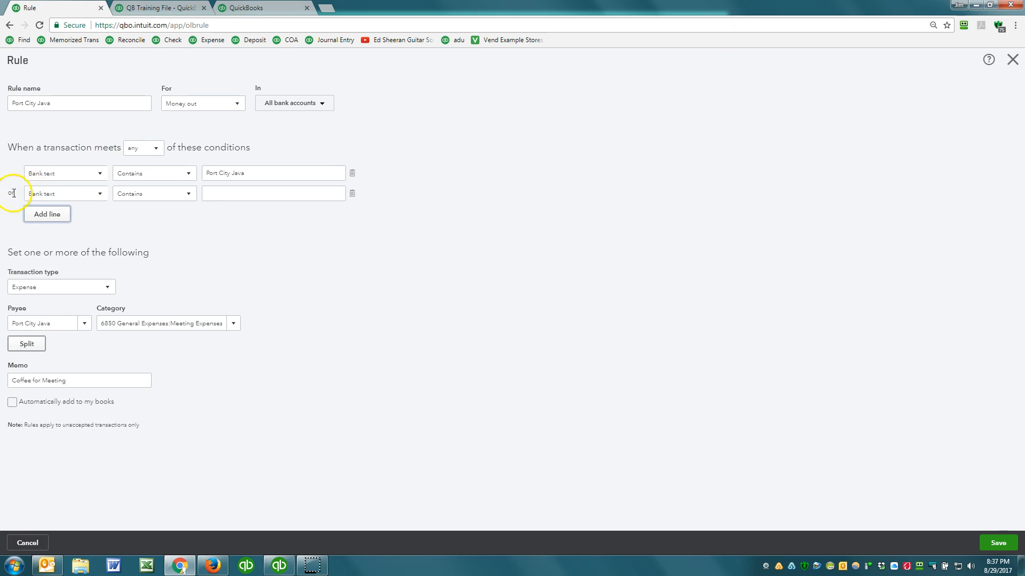
left_click(221, 190)
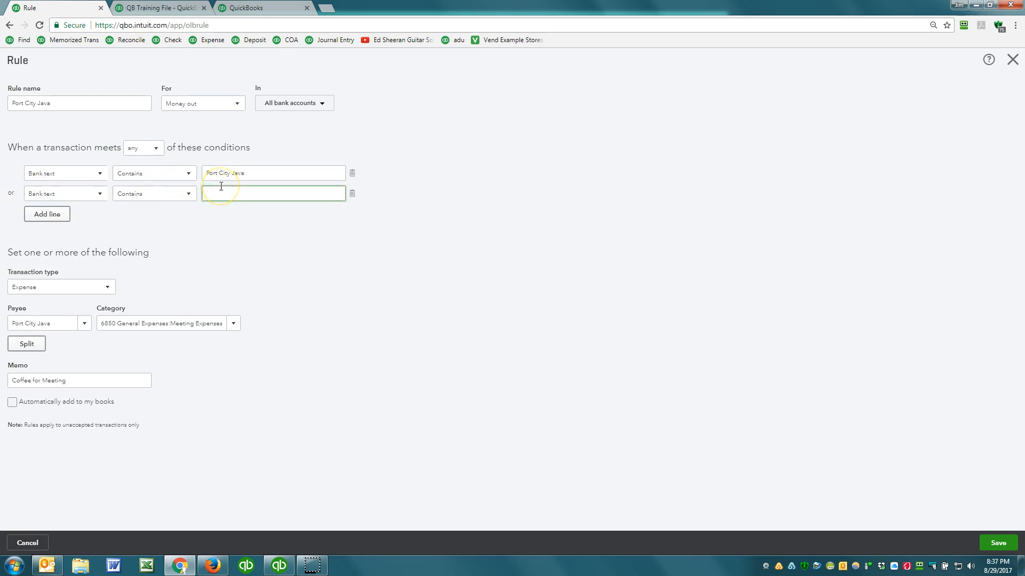
type("PCJ")
left_click(201, 193)
Try requiring all of the rule's conditions, and return the setting to any.
left_click(147, 150)
left_click(131, 165)
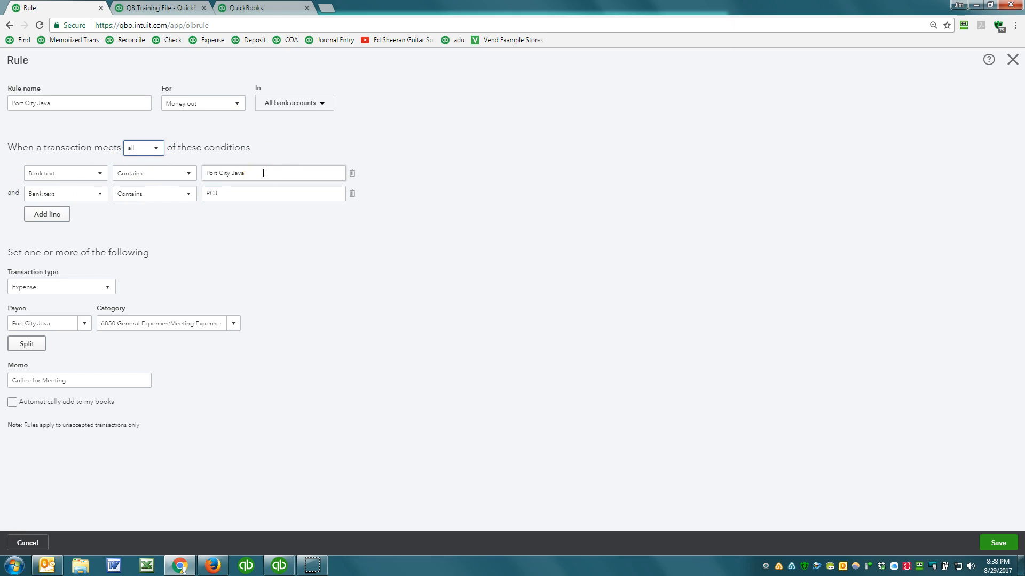
left_click(139, 151)
left_click(135, 182)
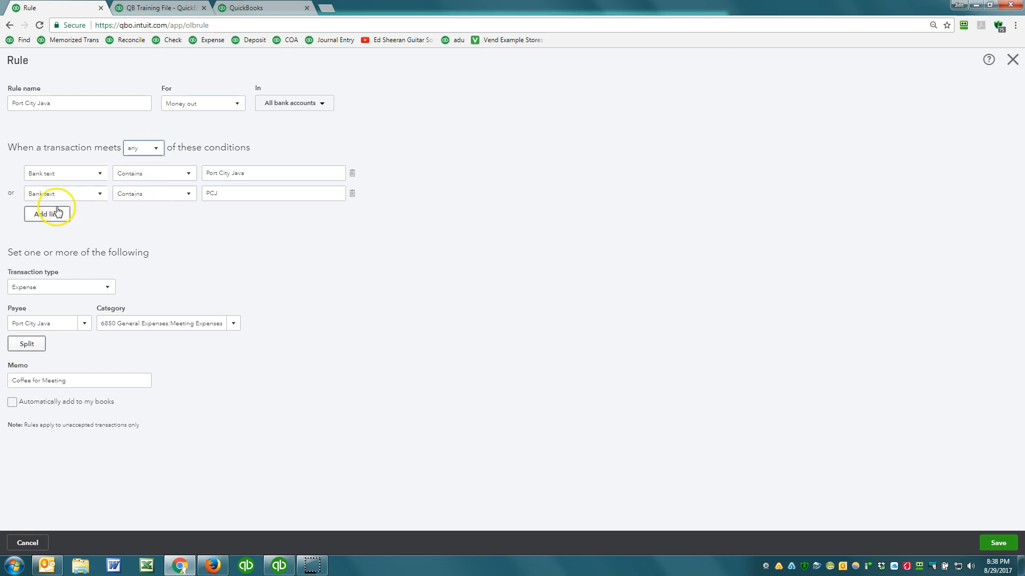
Save the Port City Java rule and check how the Port City Java transactions for review are categorized.
left_click(998, 545)
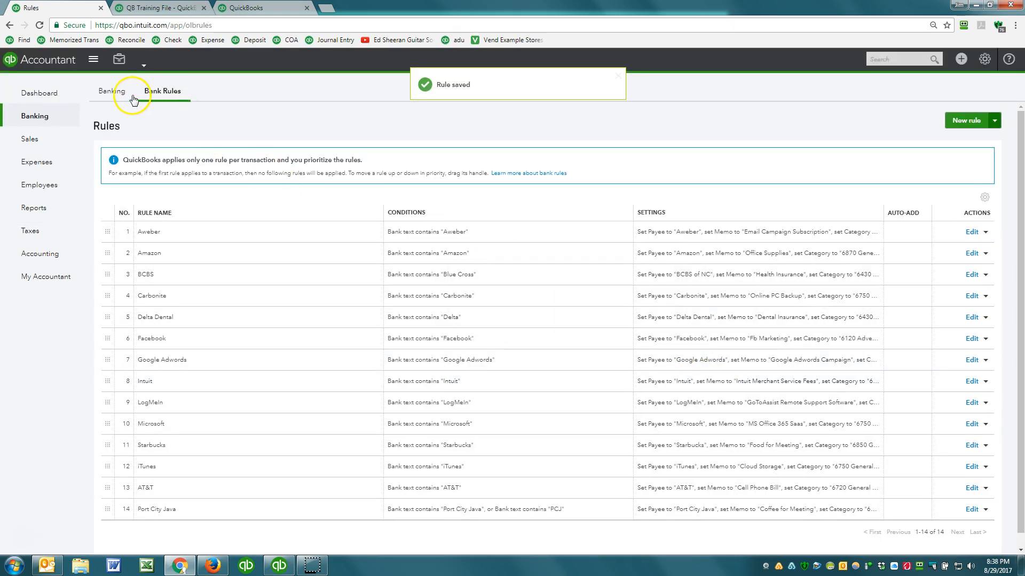
left_click(112, 91)
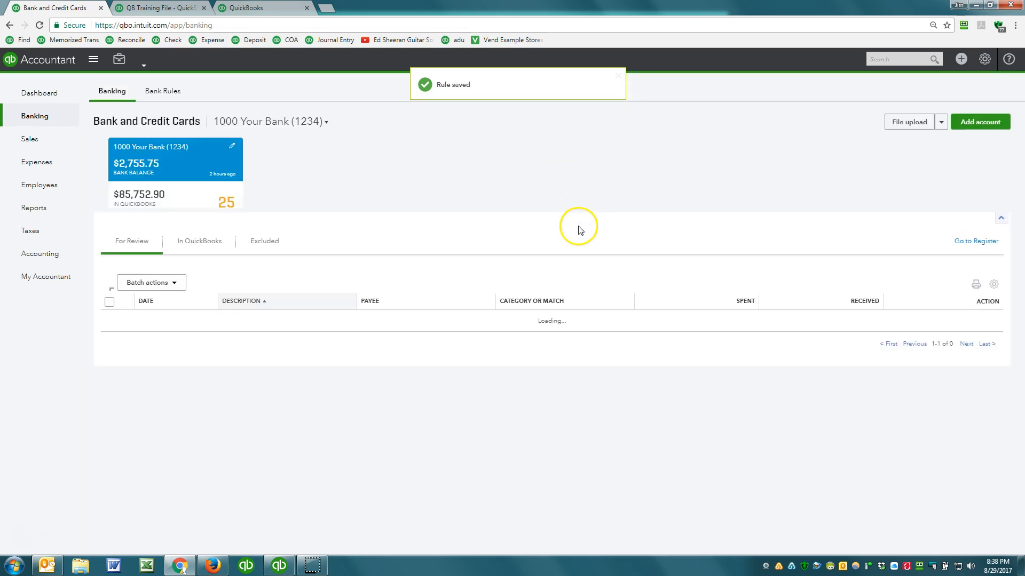
scroll(579, 230, "down", 7)
scroll(579, 229, "down", 1)
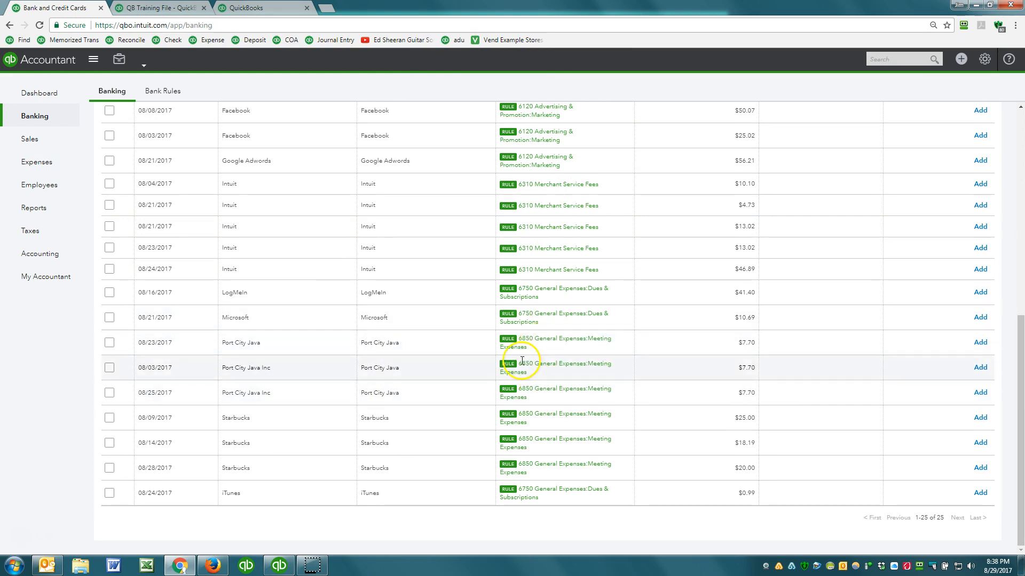
scroll(512, 368, "up", 8)
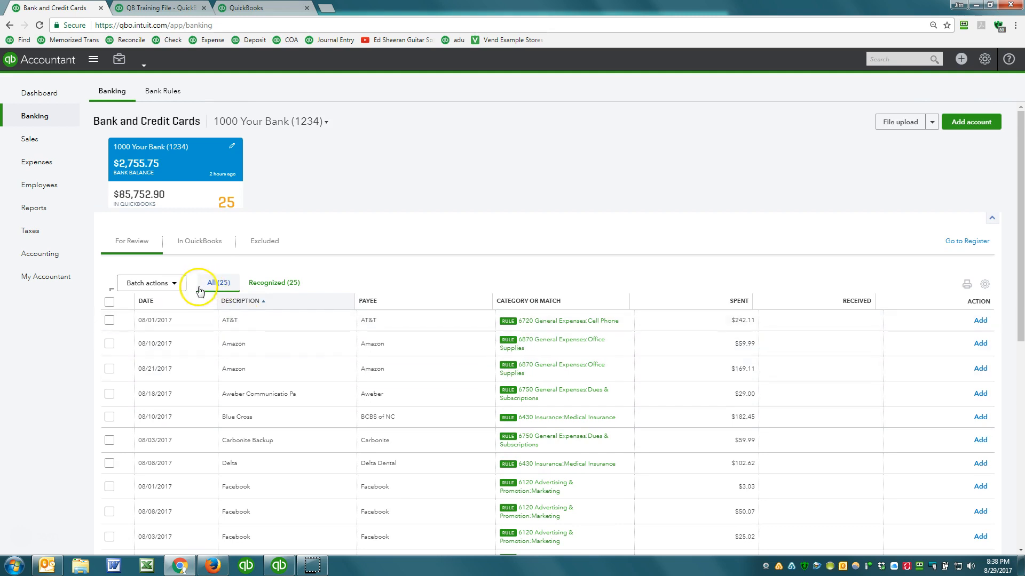
left_click(109, 303)
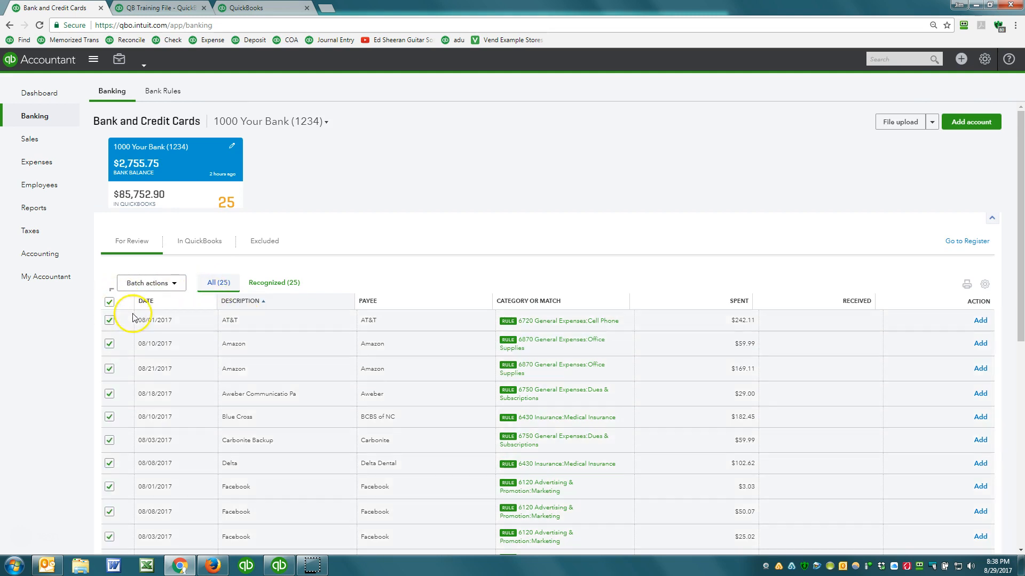
scroll(299, 376, "down", 7)
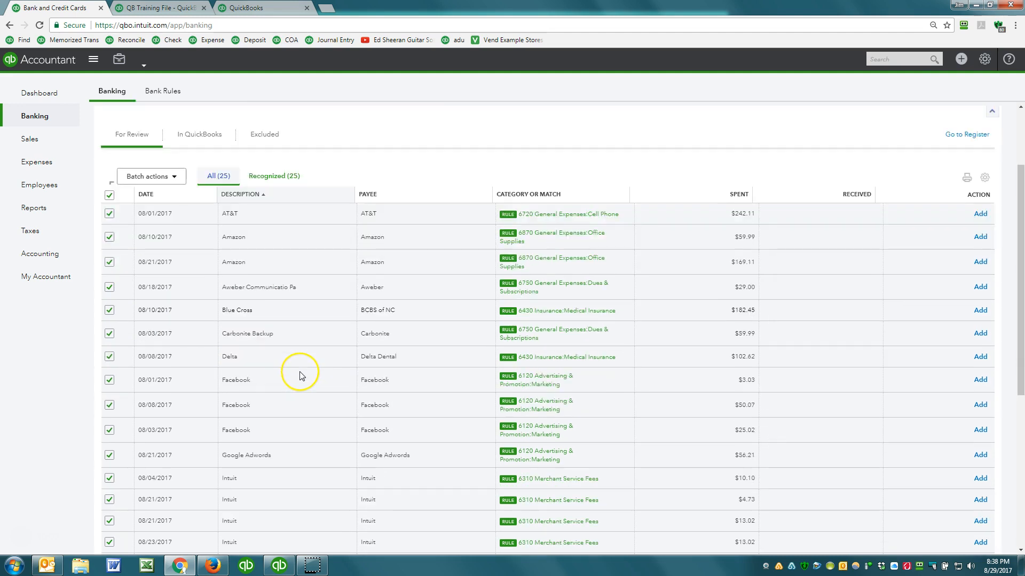
scroll(269, 358, "up", 10)
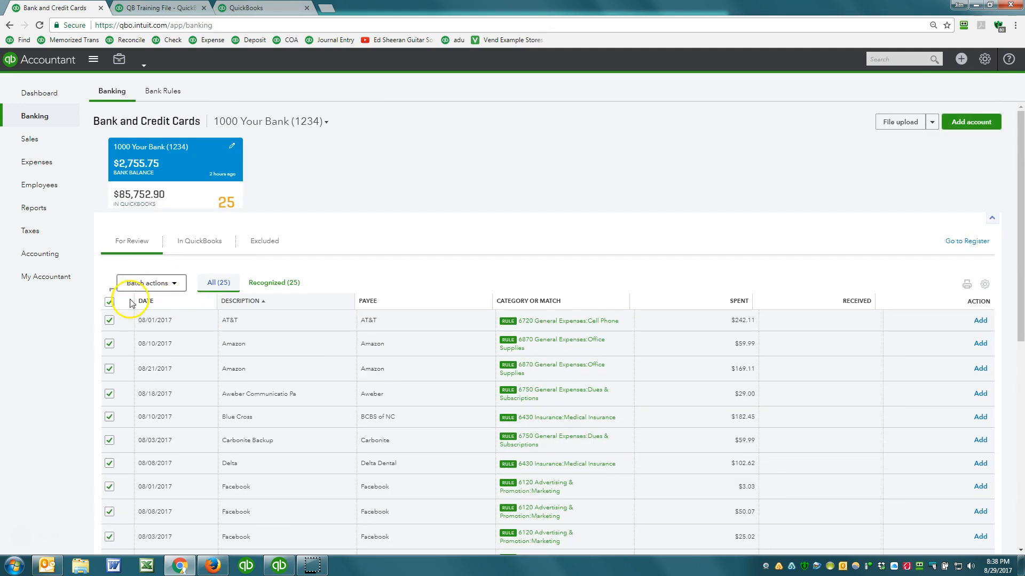
left_click(109, 303)
Look through the transactions for review and open the LogMeIn transaction to check which rule applies to it.
scroll(269, 342, "down", 4)
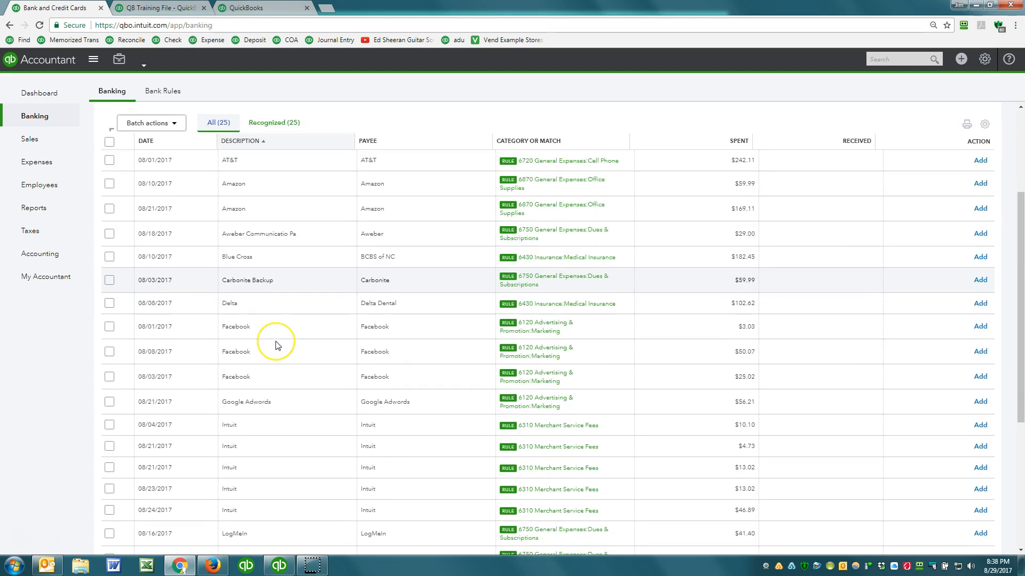
scroll(277, 345, "up", 3)
scroll(276, 343, "down", 7)
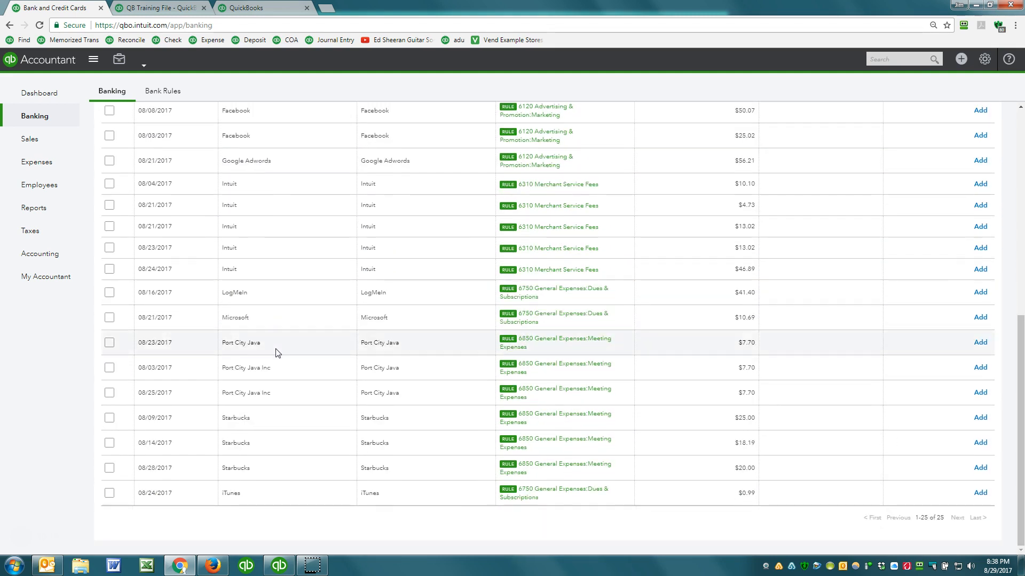
left_click(293, 298)
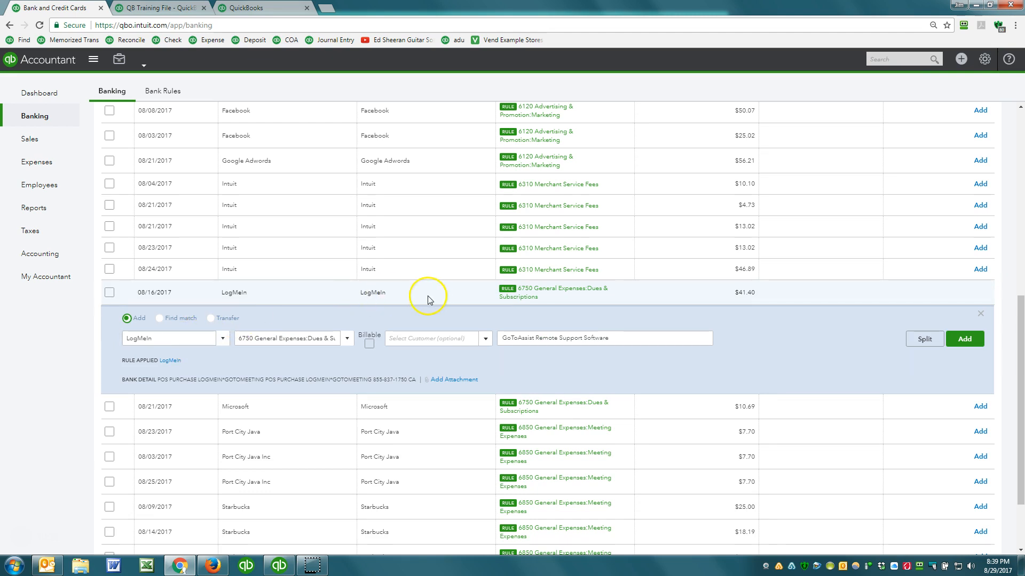
Delete the LogMeIn bank rule.
scroll(443, 278, "up", 8)
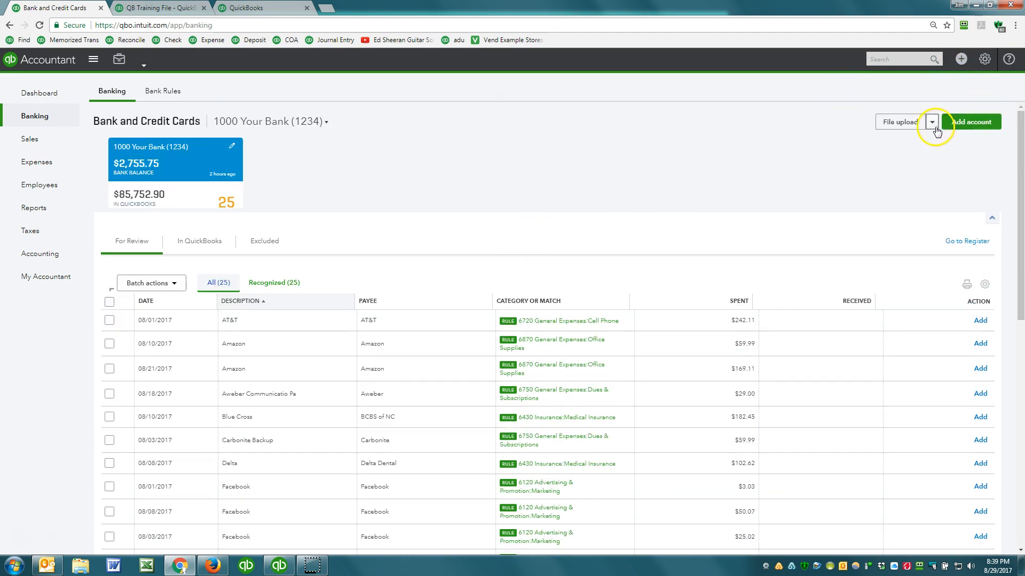
left_click(163, 95)
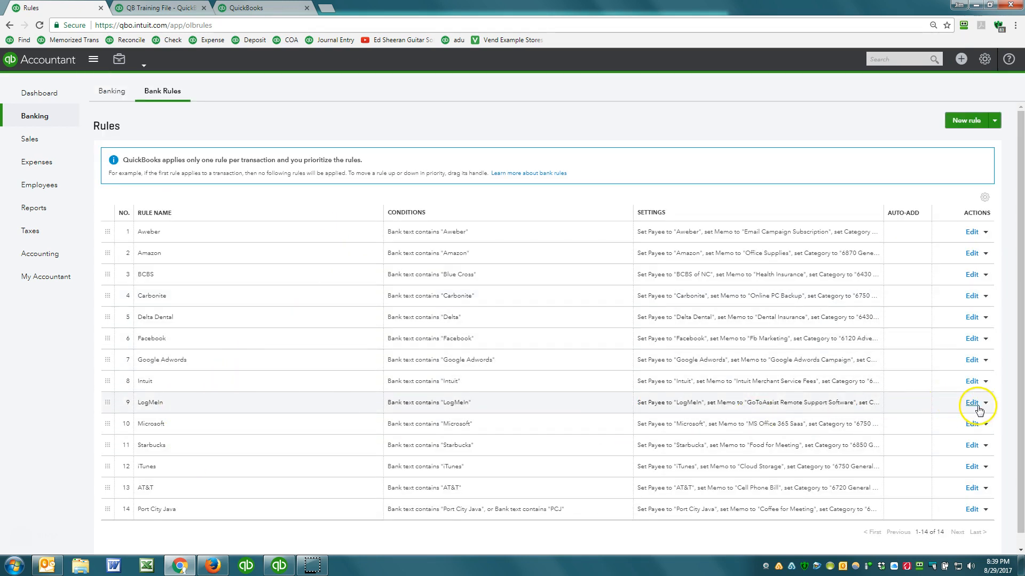
left_click(986, 404)
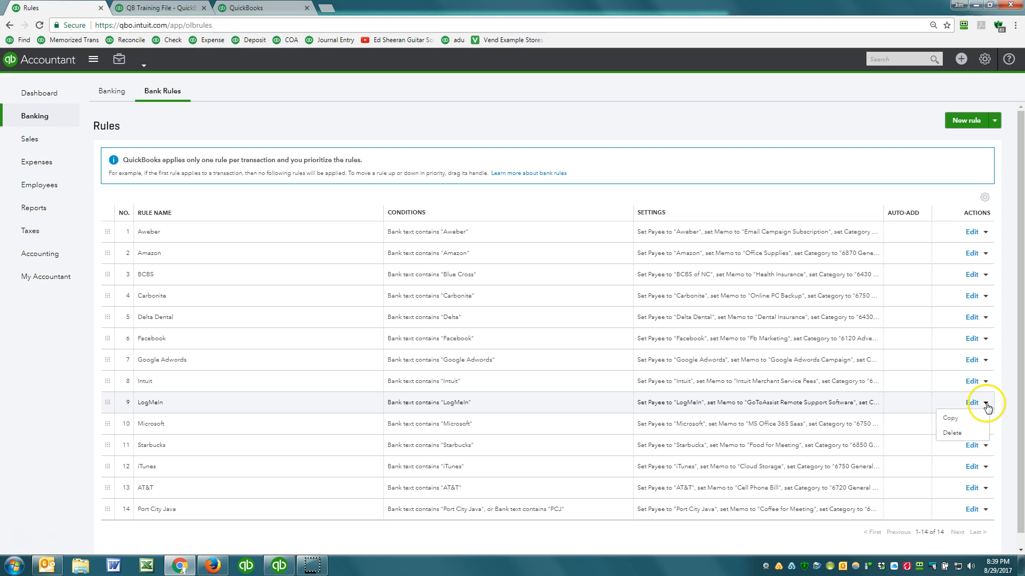
left_click(953, 433)
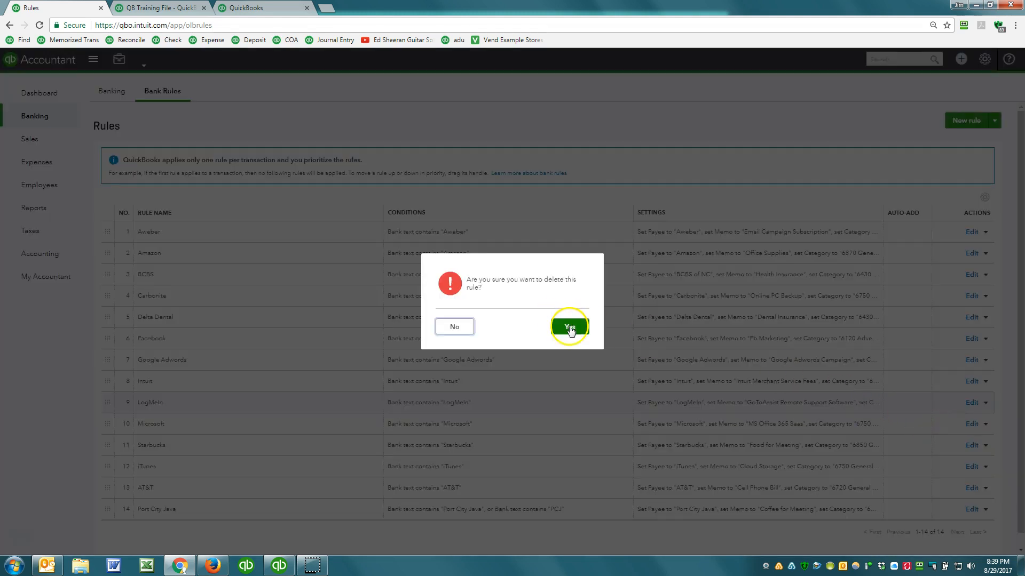
left_click(569, 326)
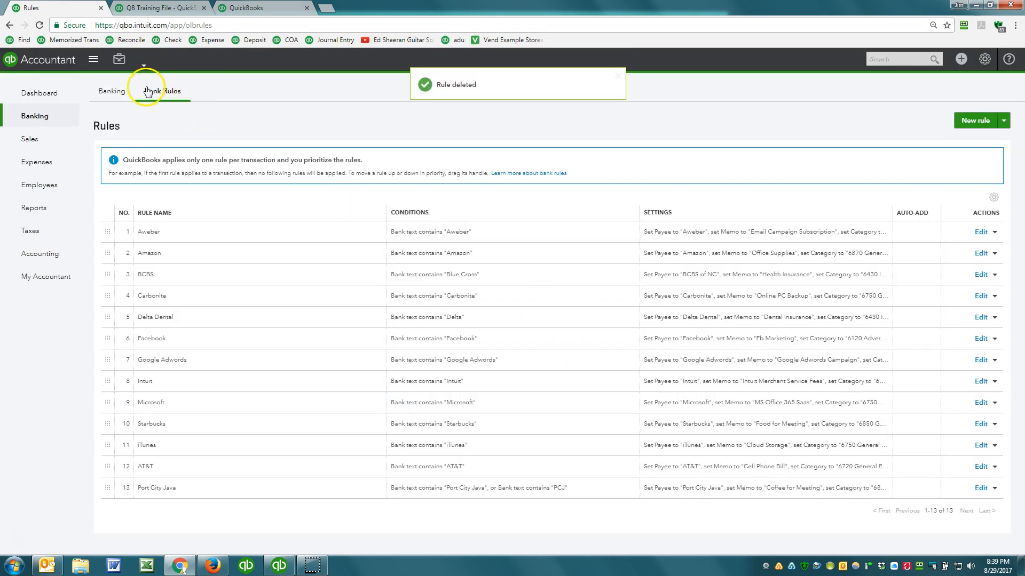
In the LogMeIn transaction for review, set the payee to LogMeIn and the category to 6750 General Expenses:Dues & Subscriptions.
left_click(115, 92)
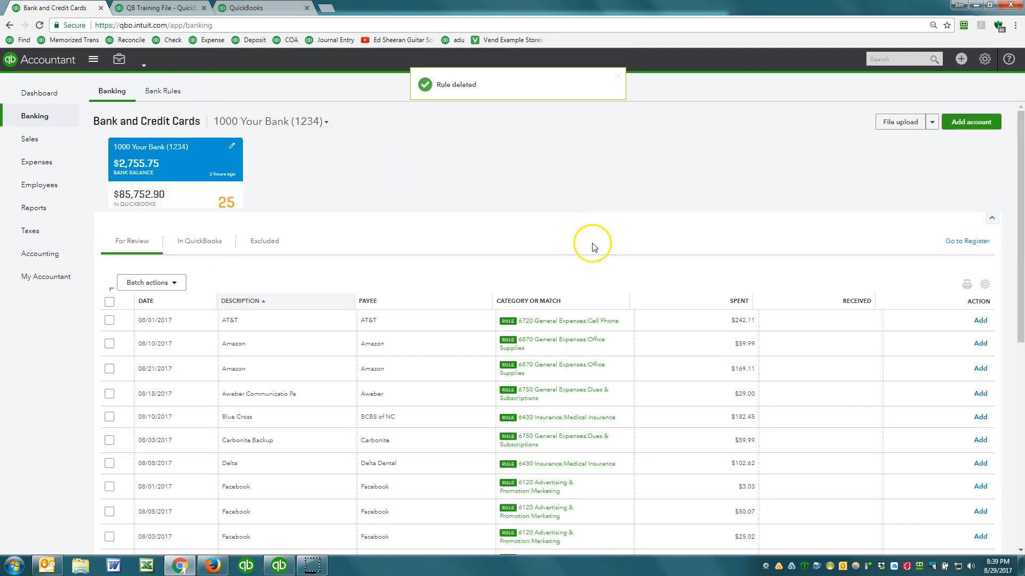
scroll(591, 245, "down", 5)
scroll(595, 246, "down", 2)
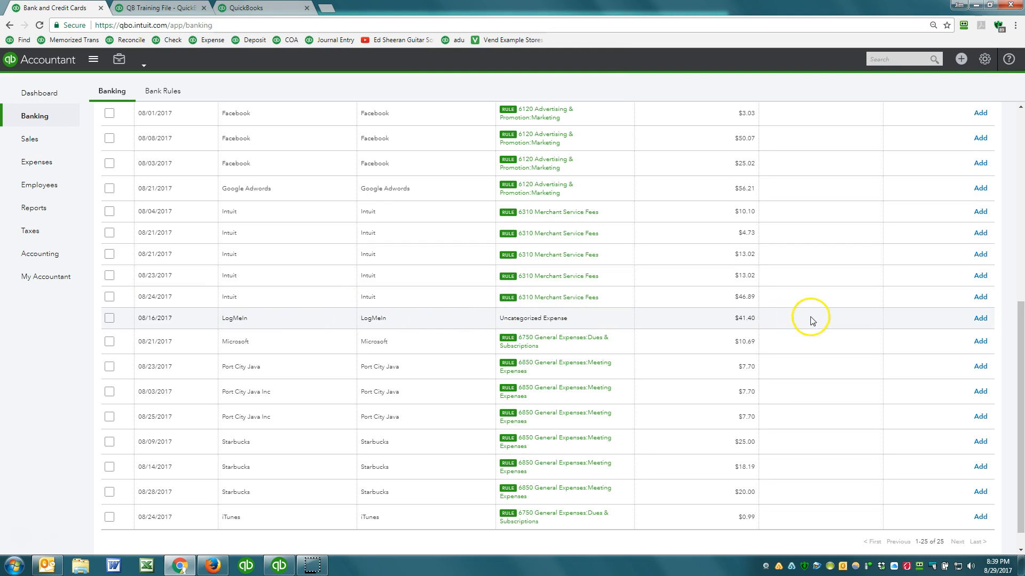
left_click(276, 325)
left_click_drag(168, 364, 42, 363)
type("Logm")
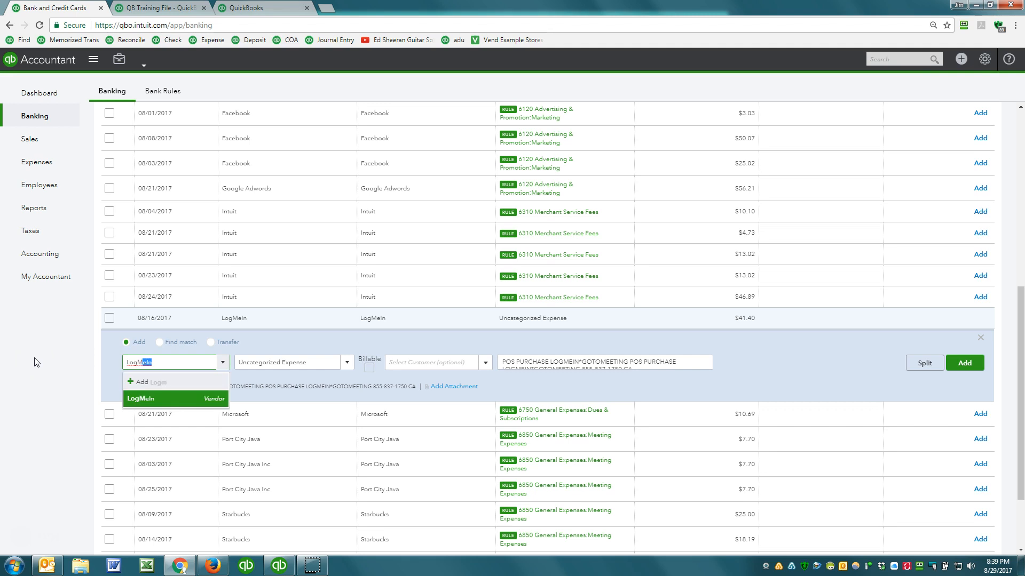
key("Tab")
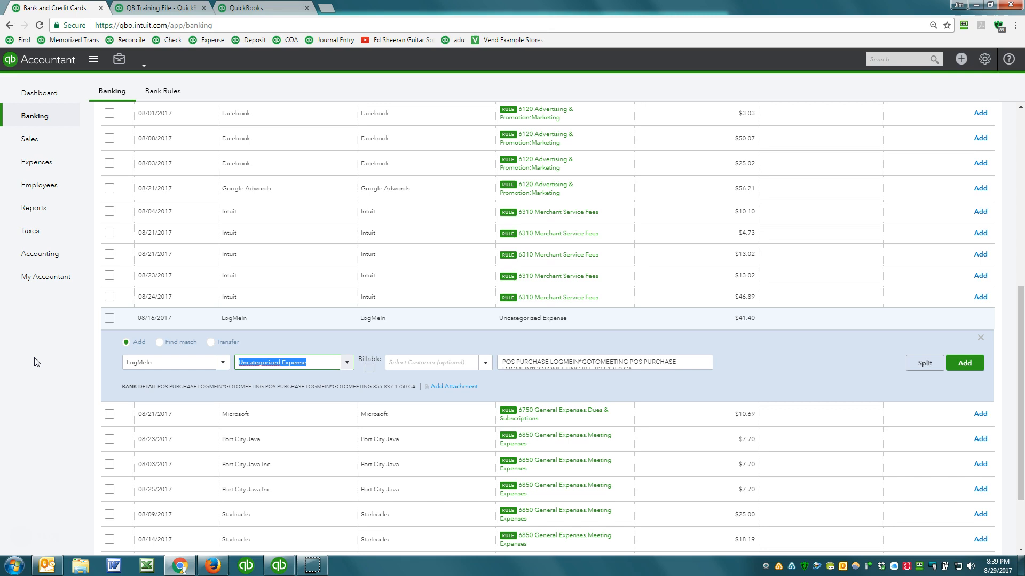
type("dues")
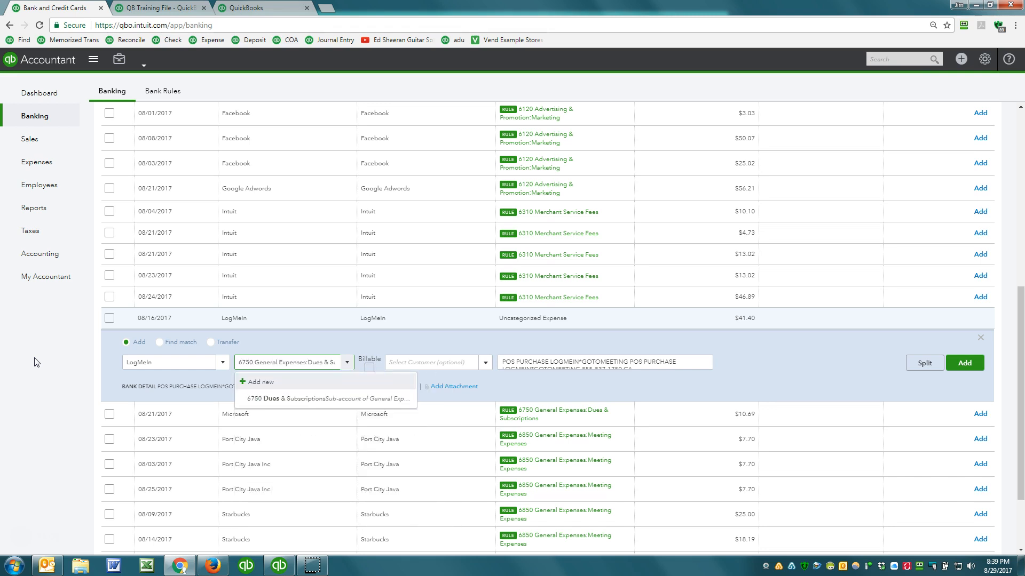
key("Tab")
key("Tab")
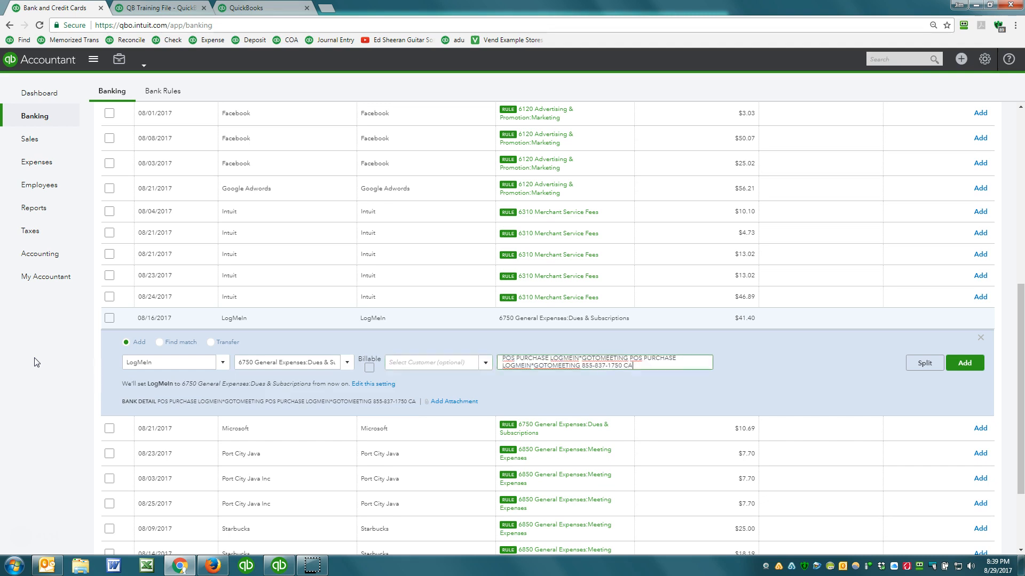
Replace the LogMeIn transaction's memo with a description starting "Go To Assist Remote" and add the transaction to the books.
key("ctrl+a")
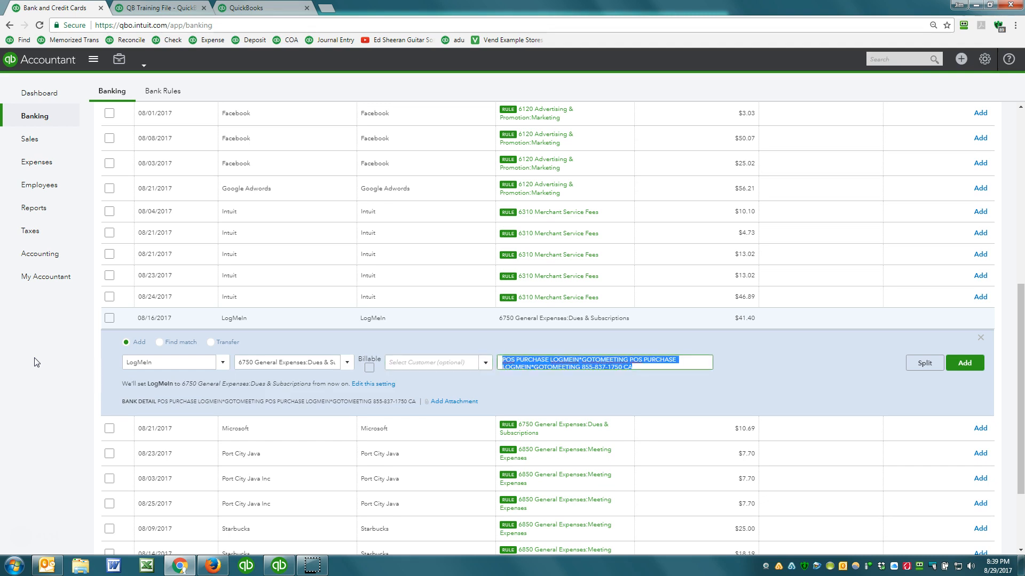
type("Go T")
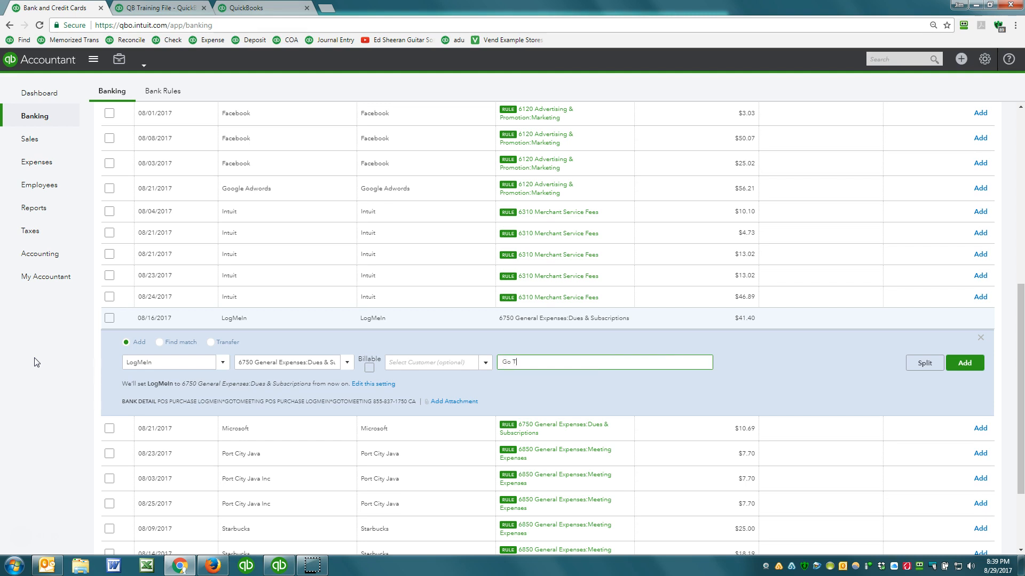
type("o Assist Remote CLoging")
key("BackSpace")
key("BackSpace")
key("BackSpace")
type("/W")
left_click(980, 371)
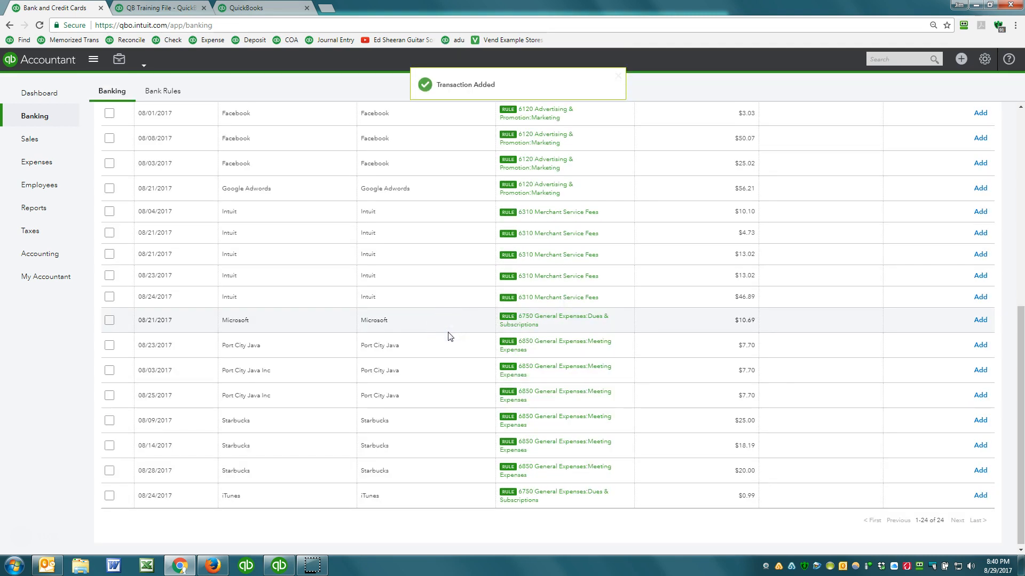
Review the remaining rule-categorized transactions, select them all and accept them as a batch.
scroll(451, 326, "up", 5)
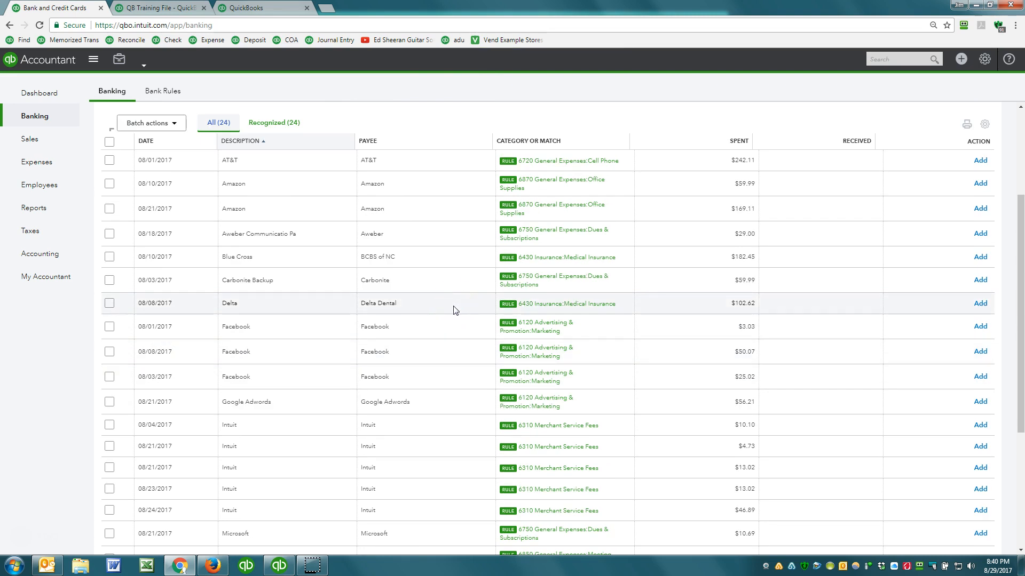
scroll(430, 224, "down", 2)
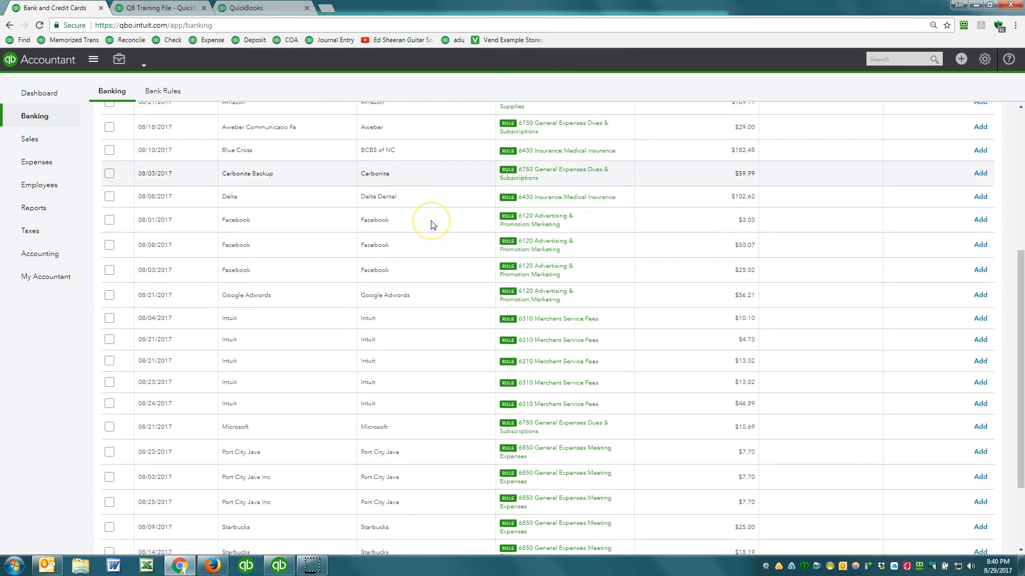
scroll(432, 223, "down", 1)
scroll(430, 219, "up", 5)
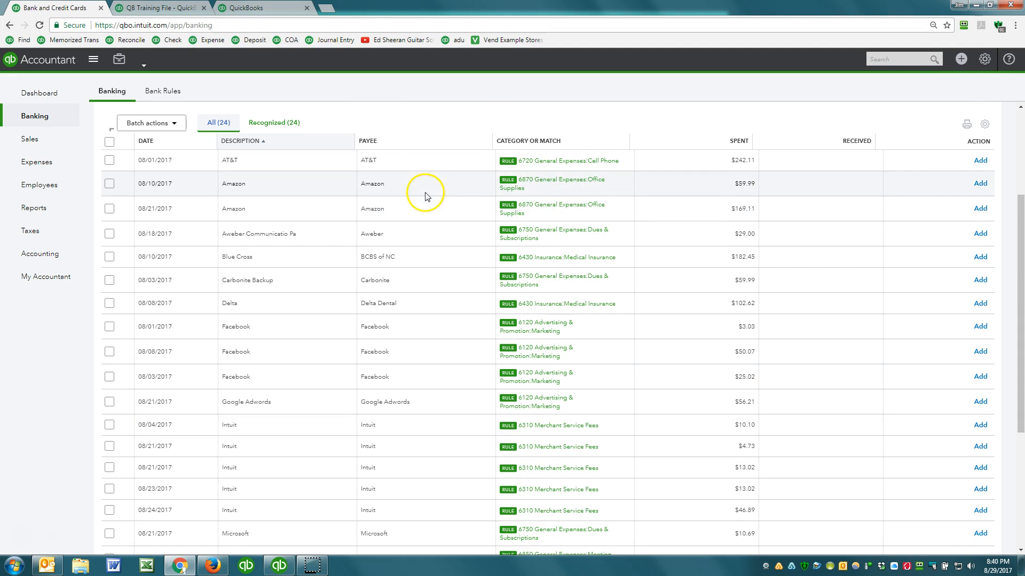
left_click(109, 142)
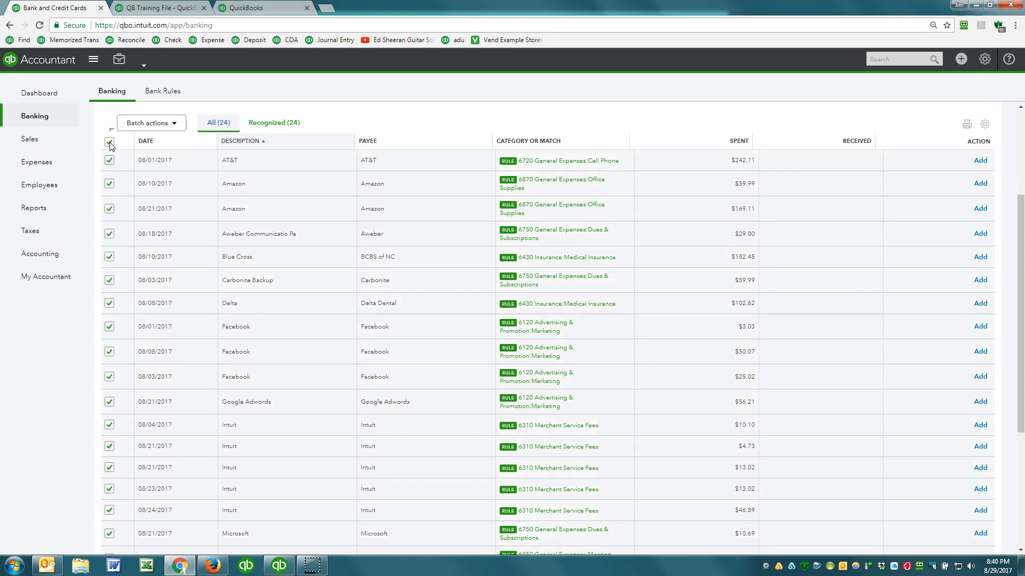
left_click(176, 126)
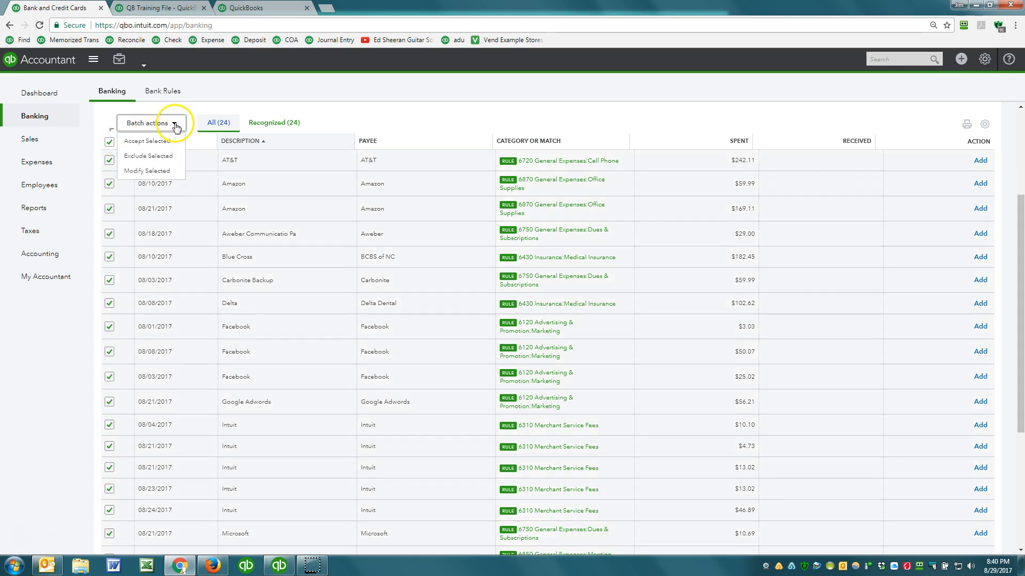
left_click(147, 143)
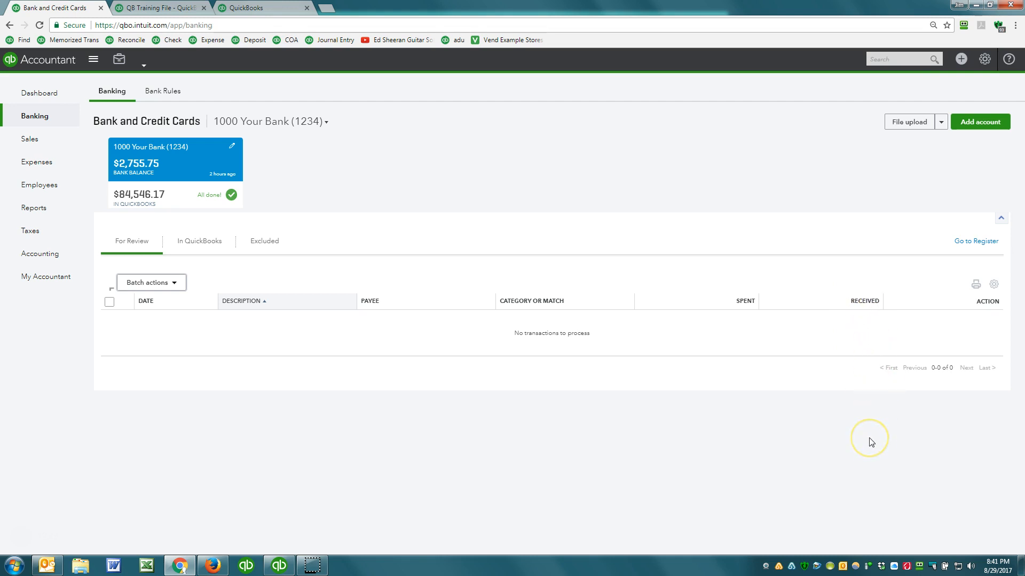
left_click(863, 335)
Switch to the August 2017 Profit and Loss report and rerun it to include the newly accepted transactions.
left_click(160, 10)
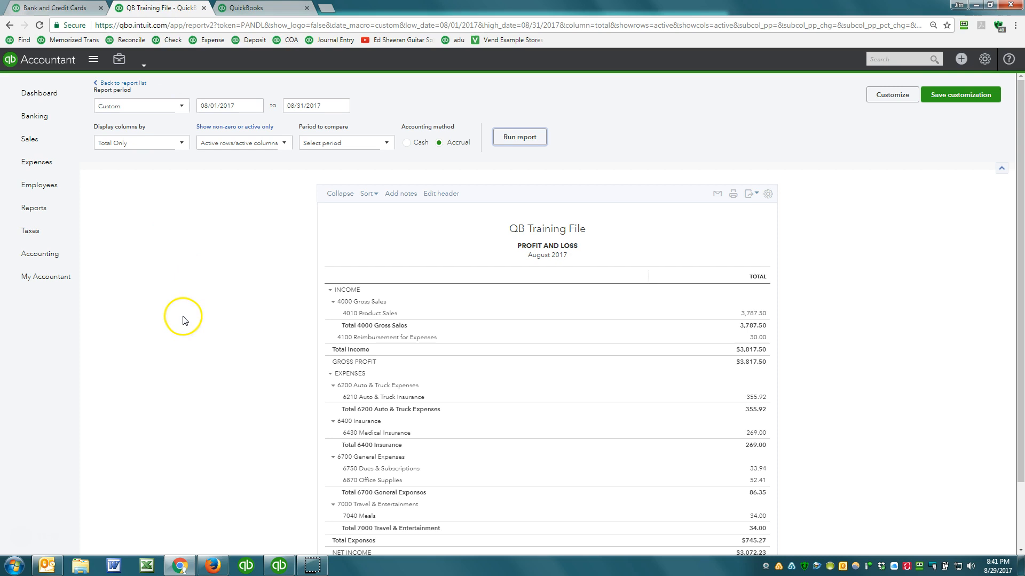
scroll(224, 297, "down", 3)
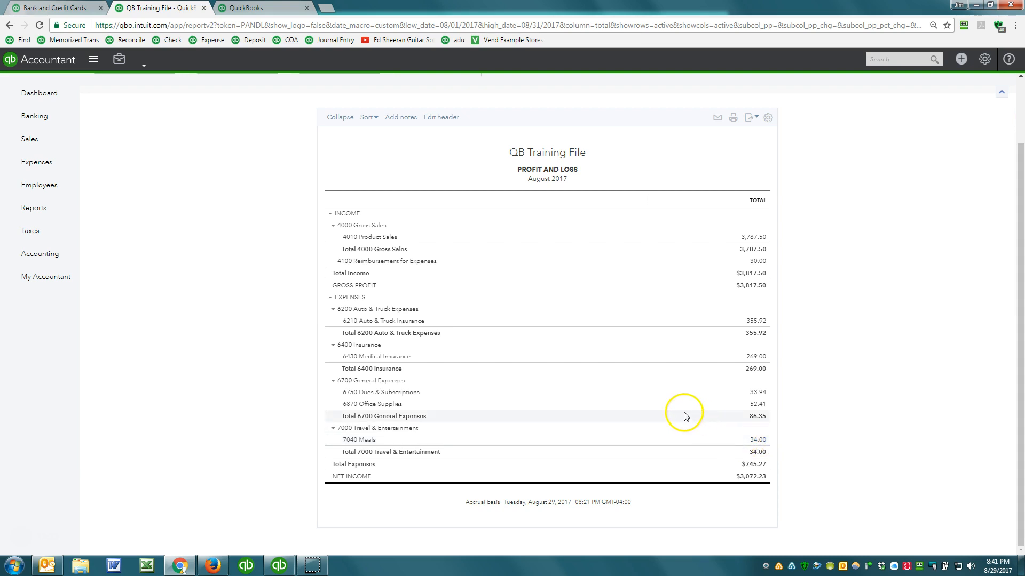
scroll(550, 123, "up", 3)
left_click(521, 137)
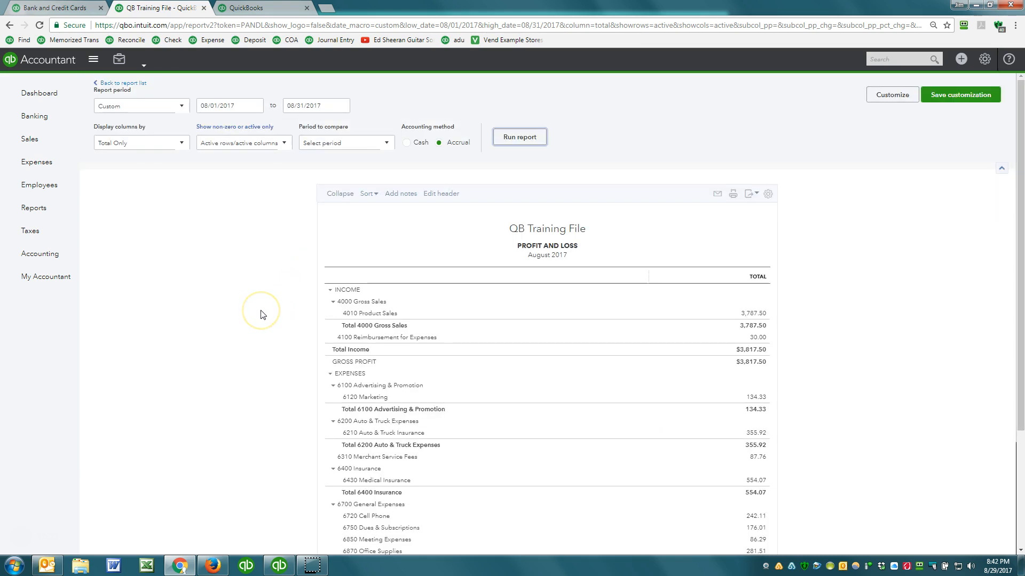
Examine the transactions behind the 6850 Meeting Expenses total and the 6720 Cell Phone total in the Profit and Loss report.
scroll(261, 312, "down", 3)
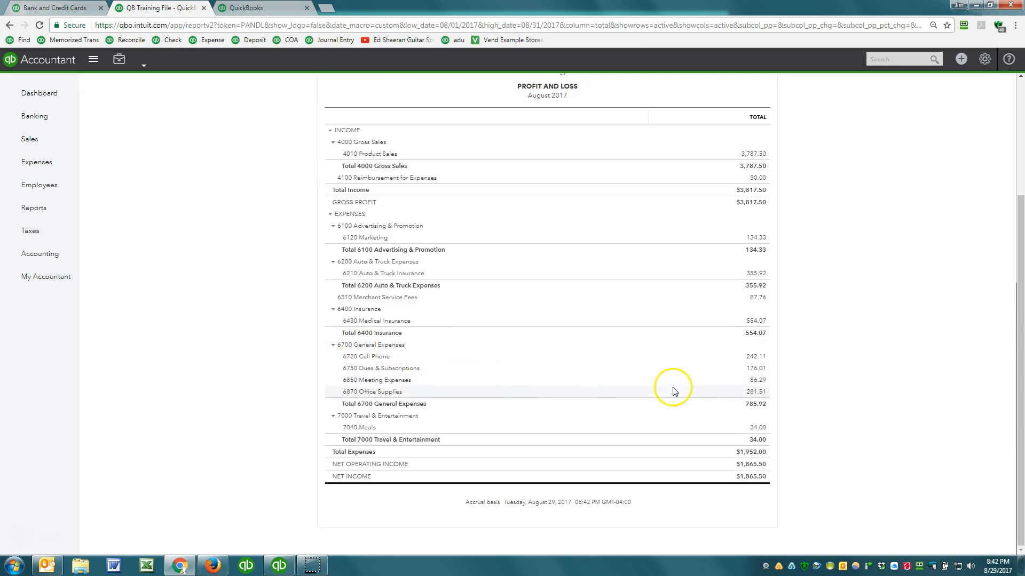
left_click(754, 383)
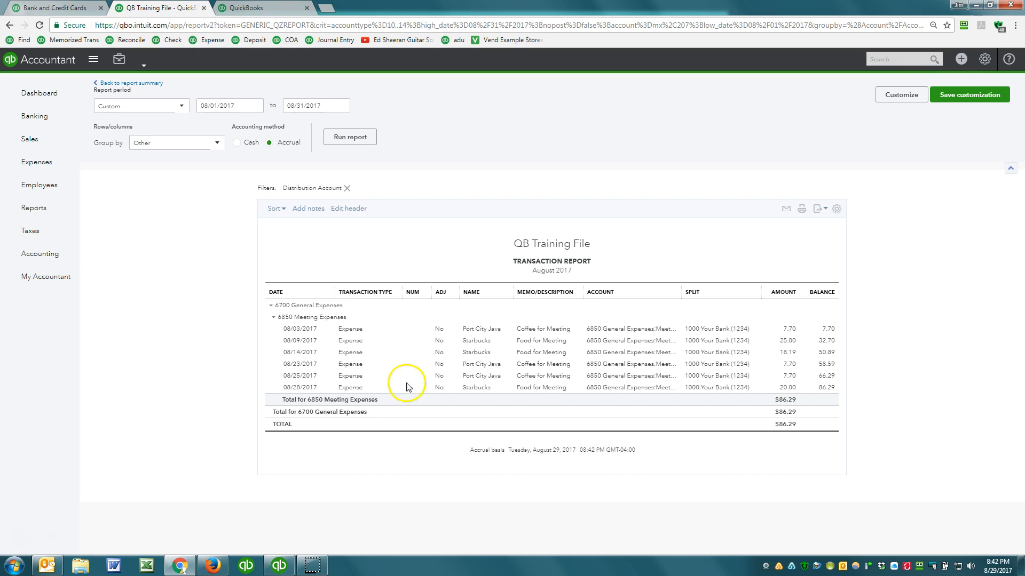
left_click(137, 84)
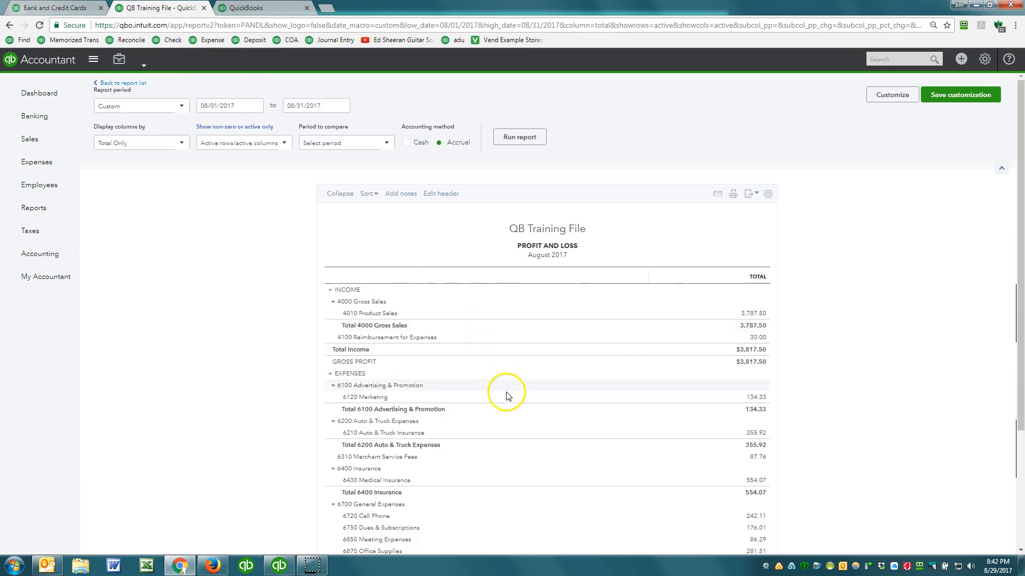
scroll(499, 414, "down", 3)
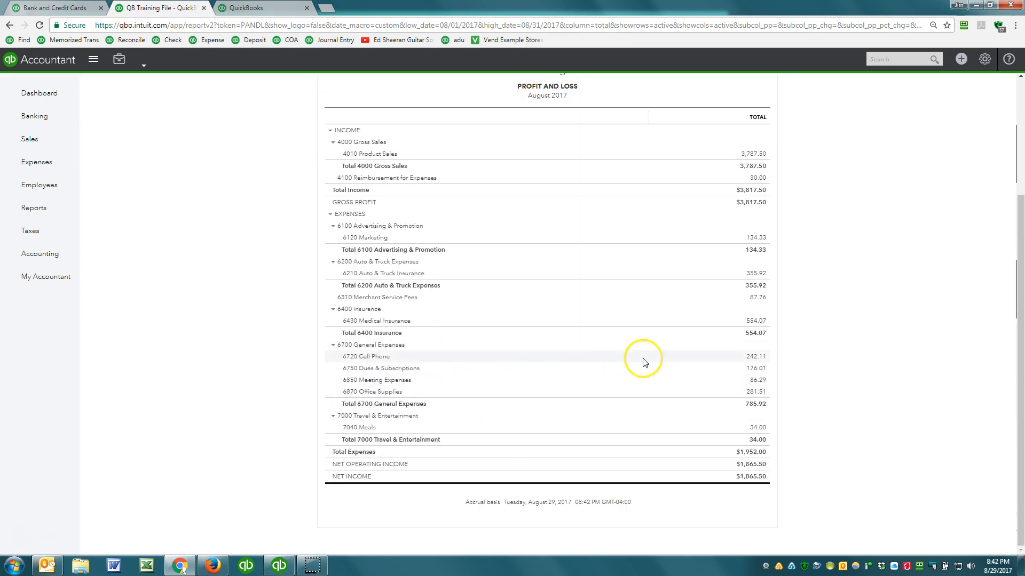
left_click(756, 357)
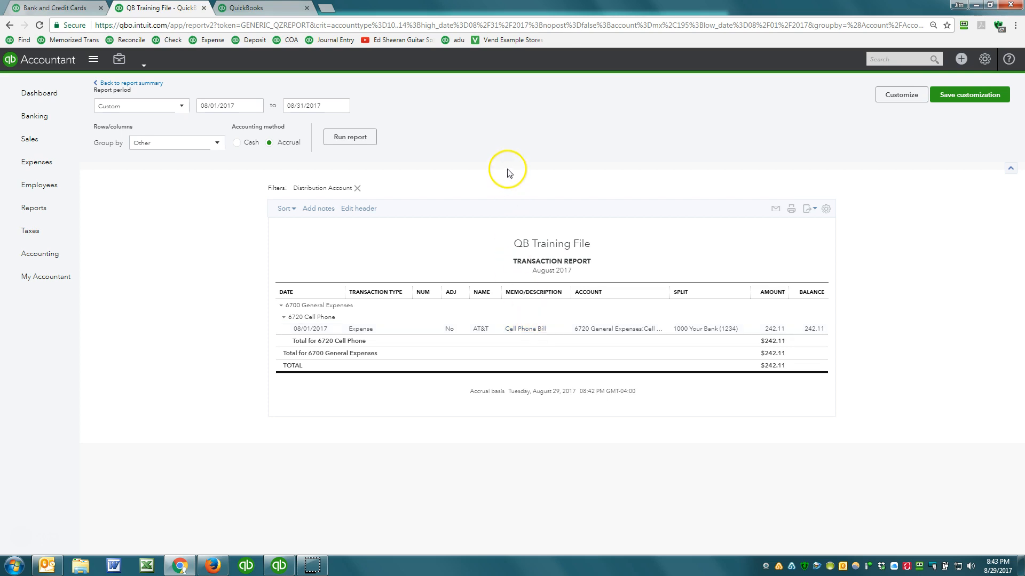
Switch to the Reconcile page, resume reconciling the 1000 Your Bank account and check its statement ending balance and ending date.
left_click(273, 9)
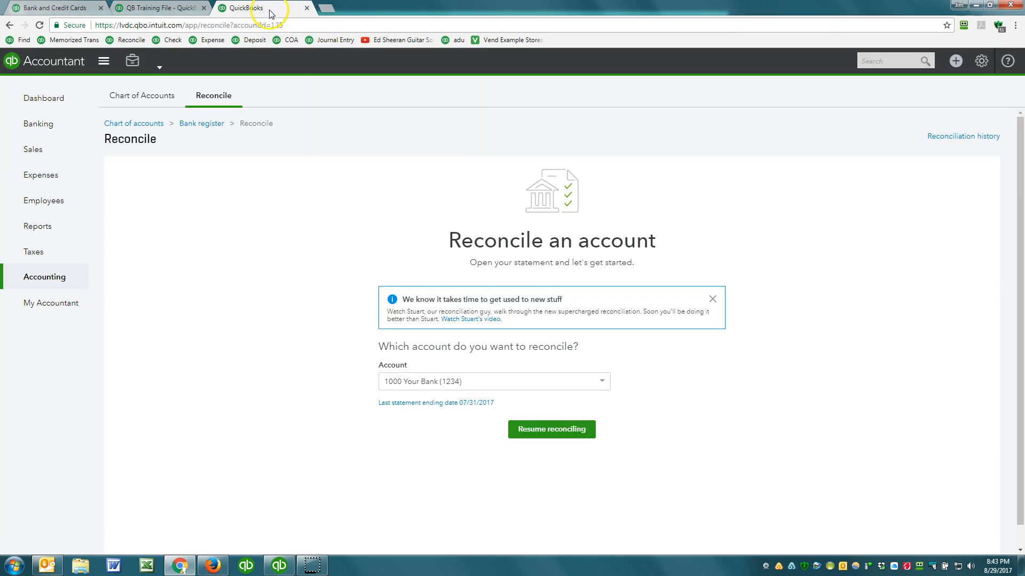
left_click(551, 431)
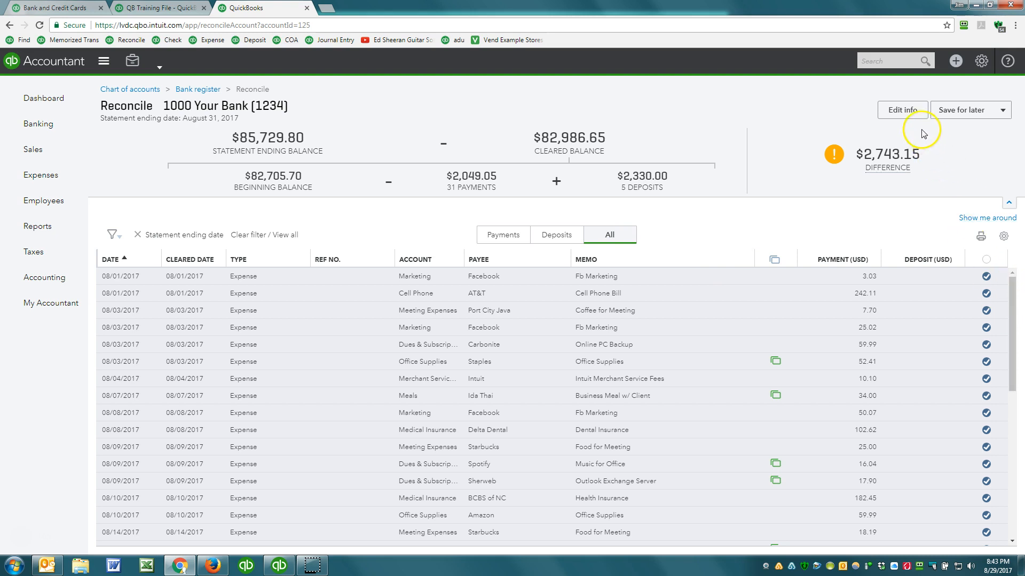
left_click(902, 110)
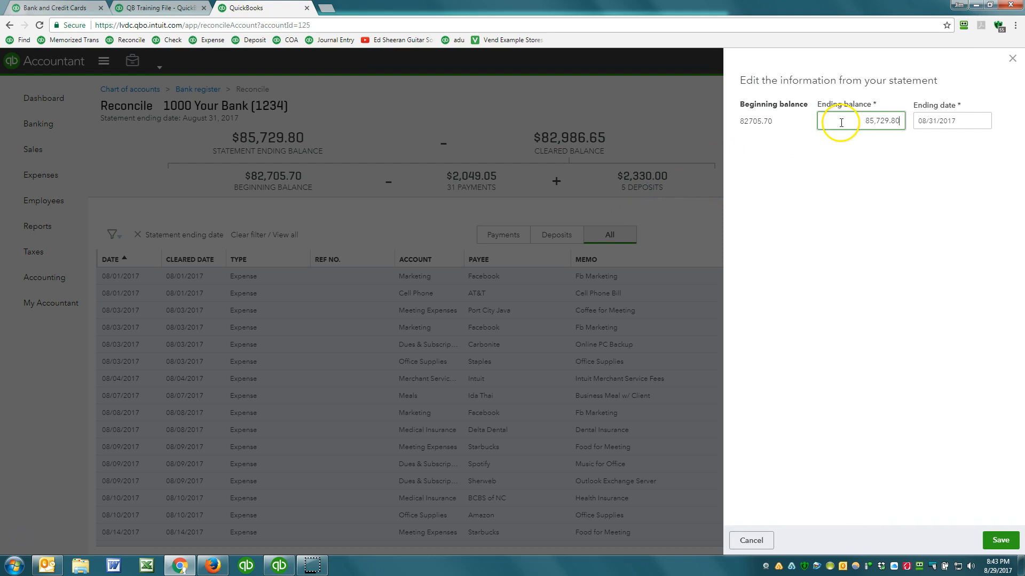
key("Return")
mouse_move(887, 168)
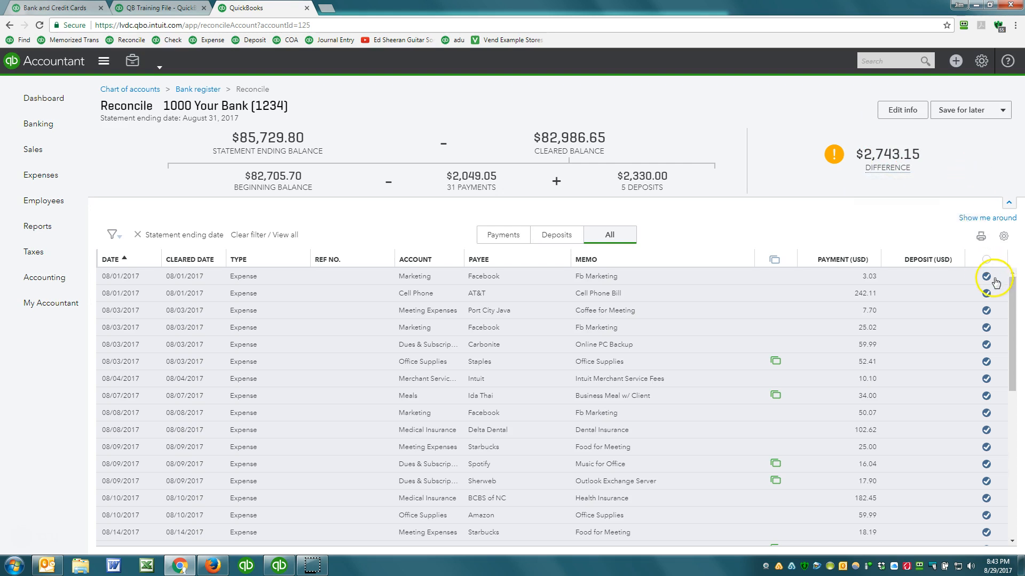
Mark the 08/24/2017 Intuit Soln Deposit sales receipt of 1,559.52 as cleared and review the list of reconciled transactions.
left_click_drag(1010, 294, 1018, 468)
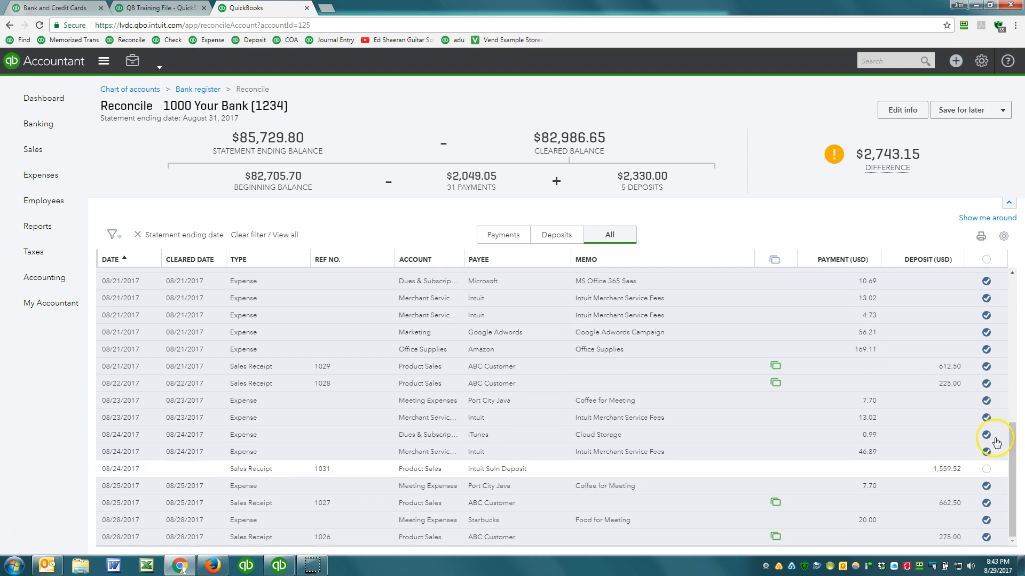
left_click(987, 469)
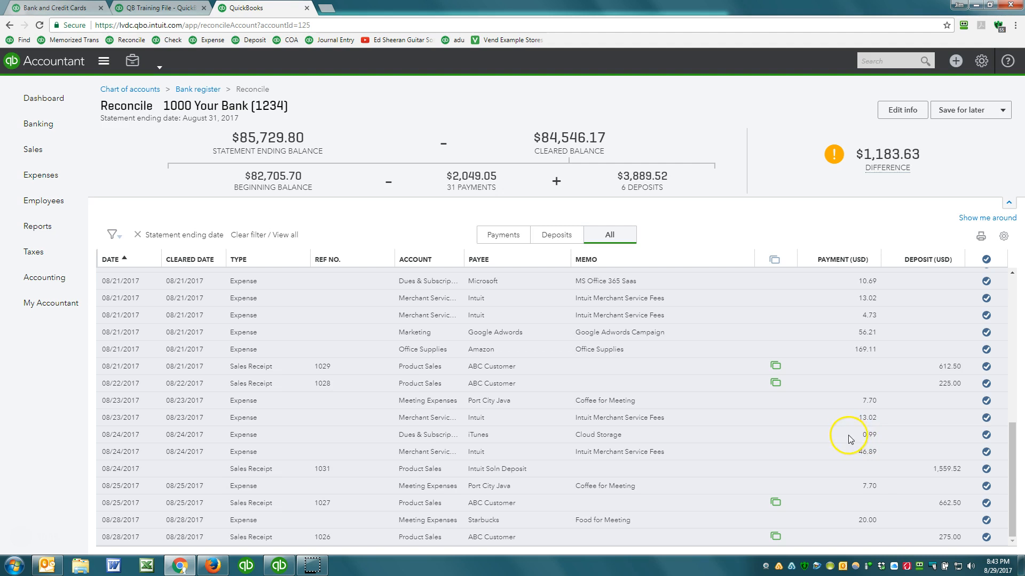
scroll(851, 439, "up", 6)
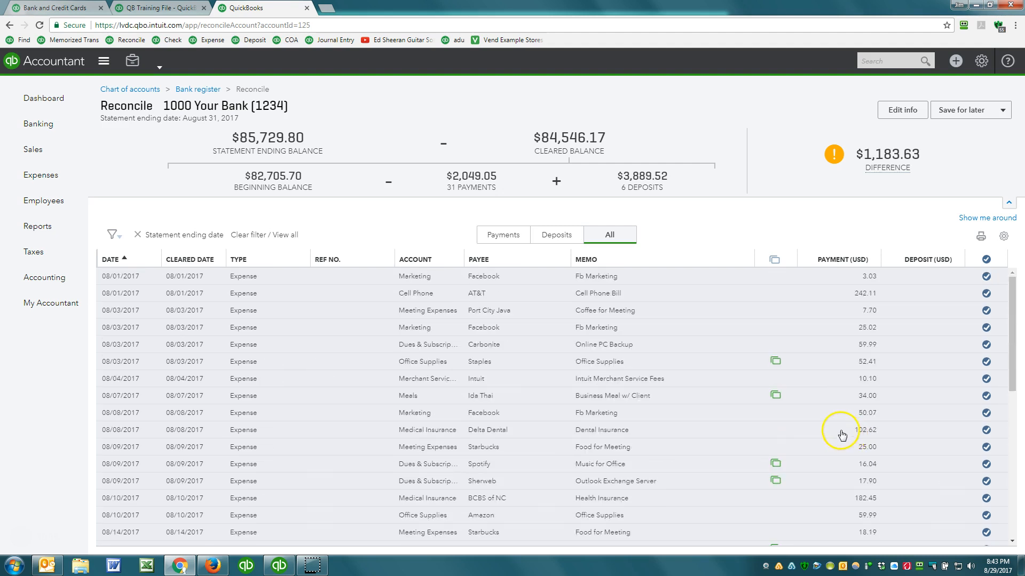
scroll(822, 414, "down", 10)
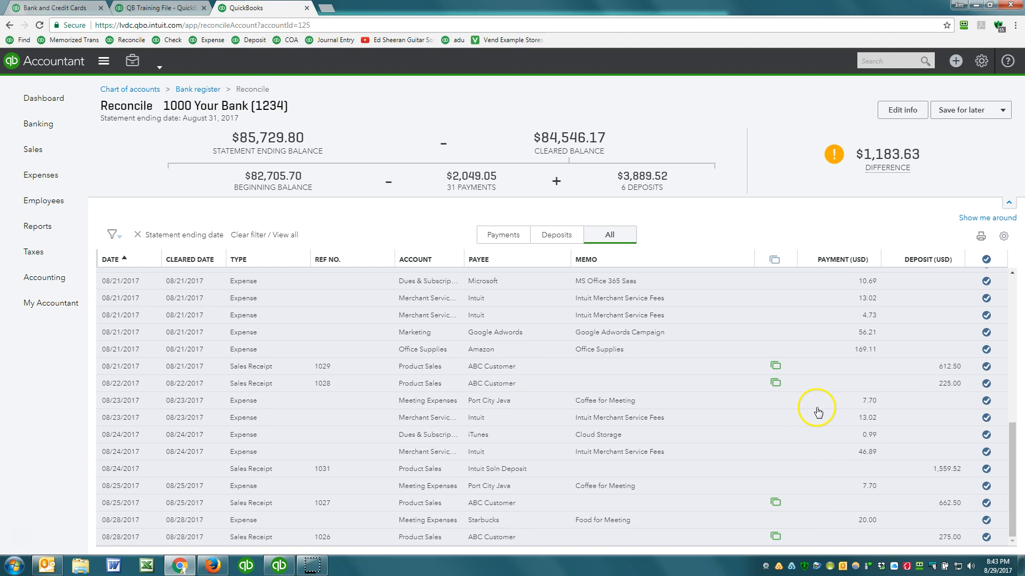
scroll(816, 414, "up", 1)
scroll(815, 414, "up", 8)
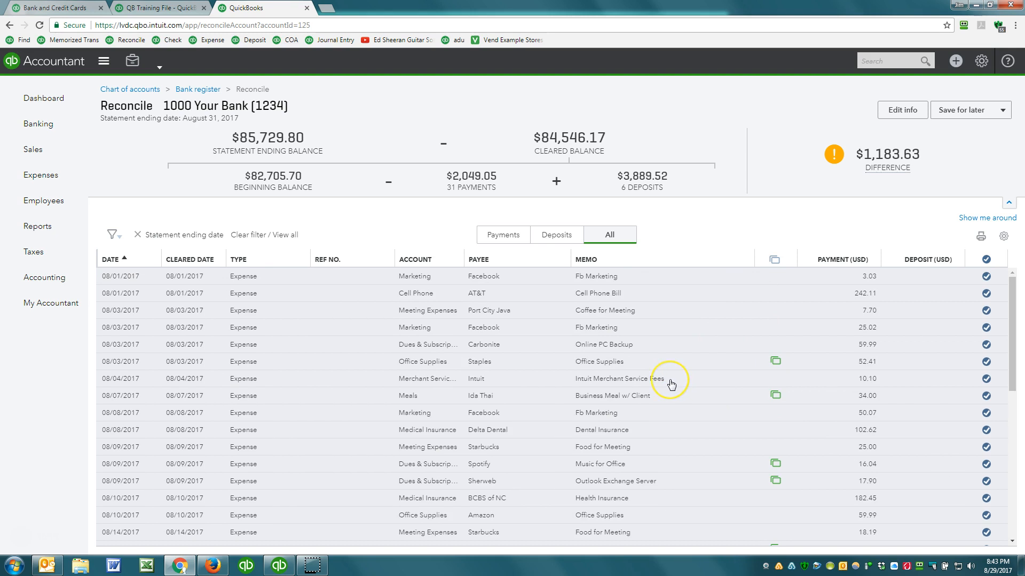
left_click(698, 394)
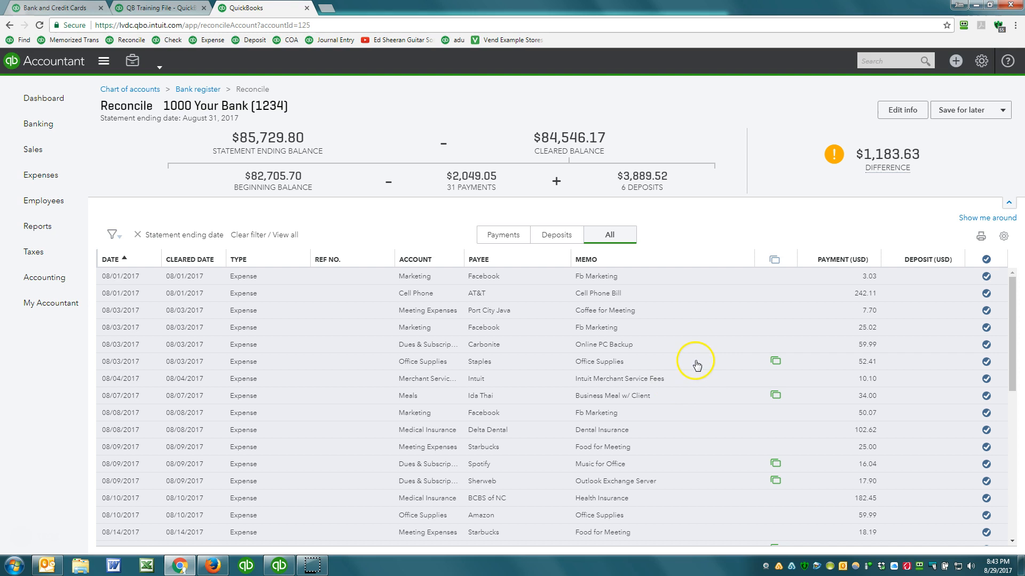
Leave the reconciliation for the company Dashboard and go on to the Banking page.
left_click(31, 100)
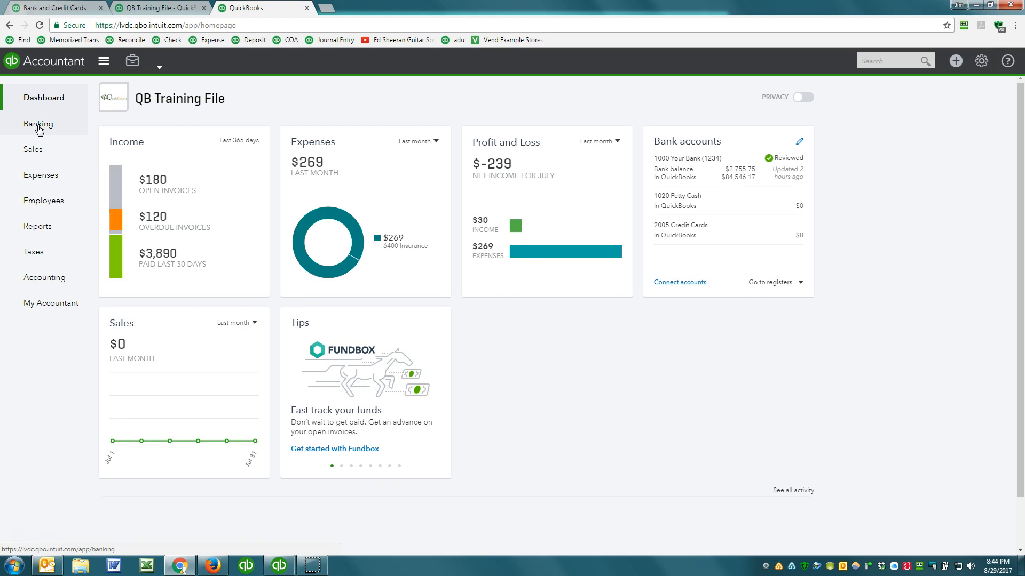
left_click(56, 124)
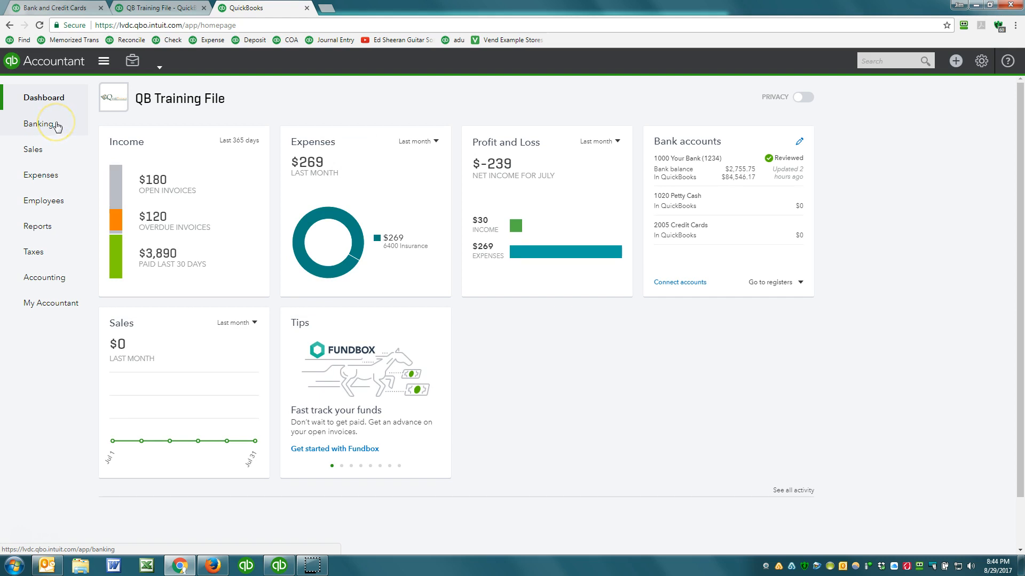